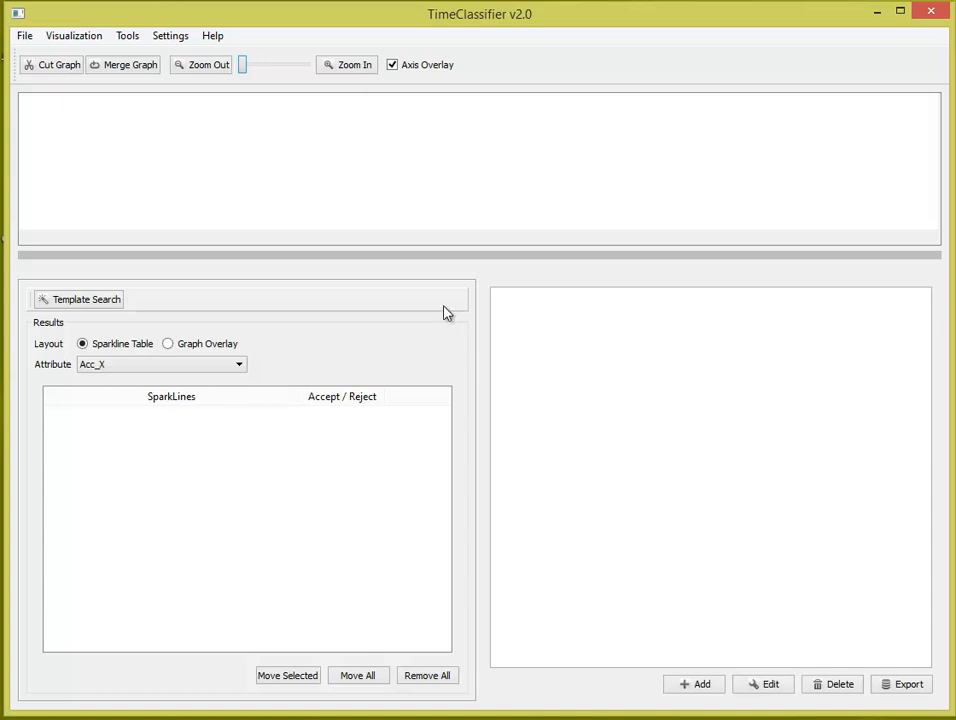
# - Display the Acc_X attribute as a graph in the time-series view
pyautogui.click(88, 40)
pyautogui.press('Right')
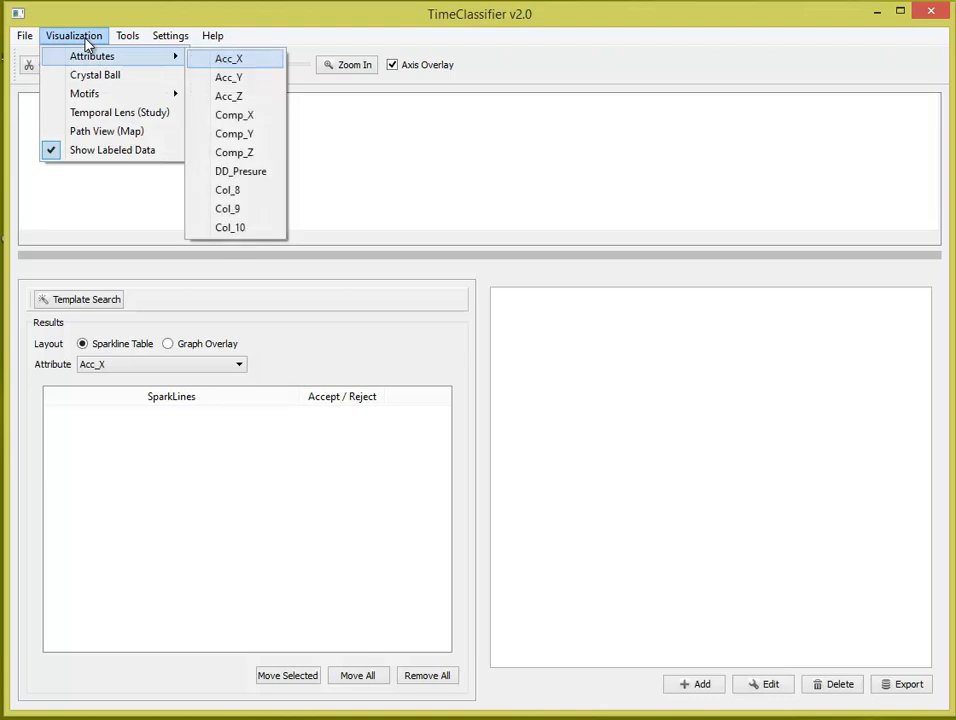
pyautogui.press('Return')
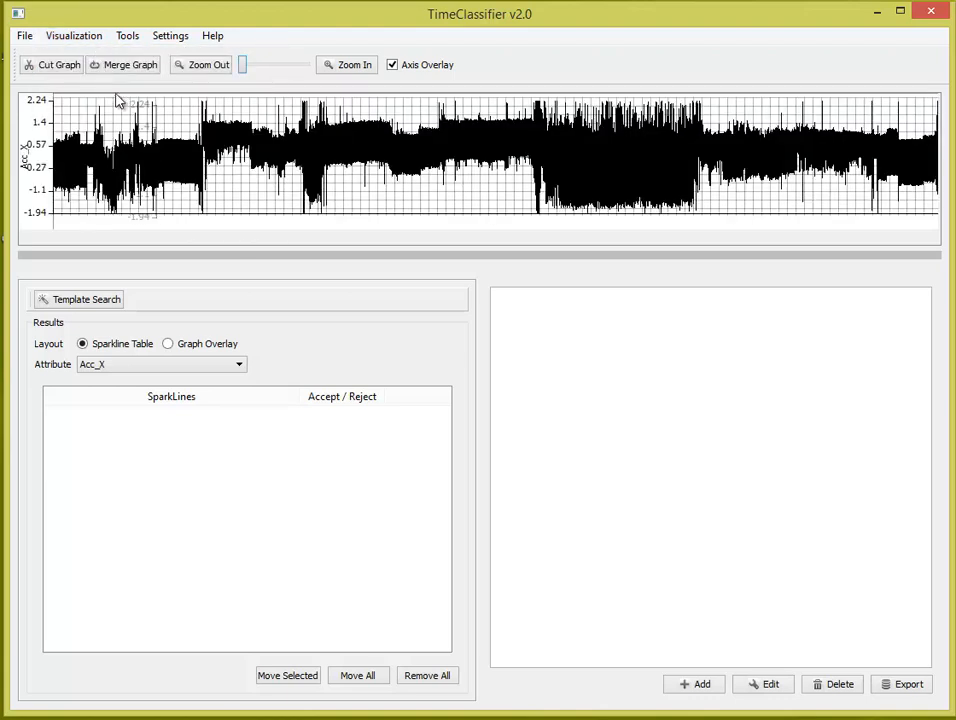
# - Display the Acc_Y graph in addition to Acc_X, and hide Acc_Y again
pyautogui.click(78, 42)
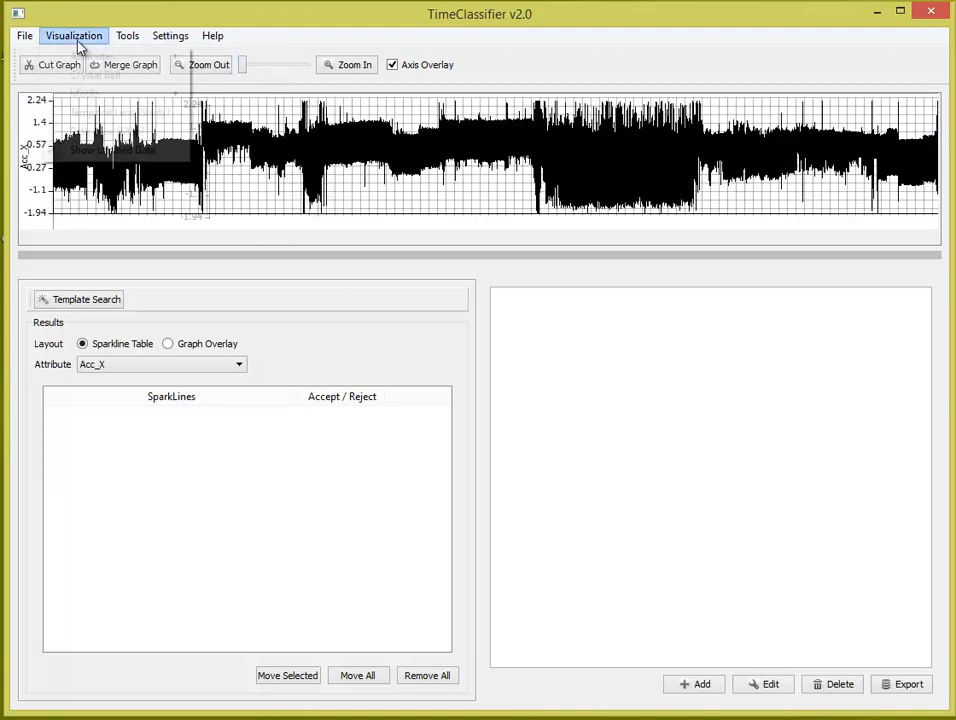
pyautogui.press('Right')
pyautogui.press('Down')
pyautogui.press('Return')
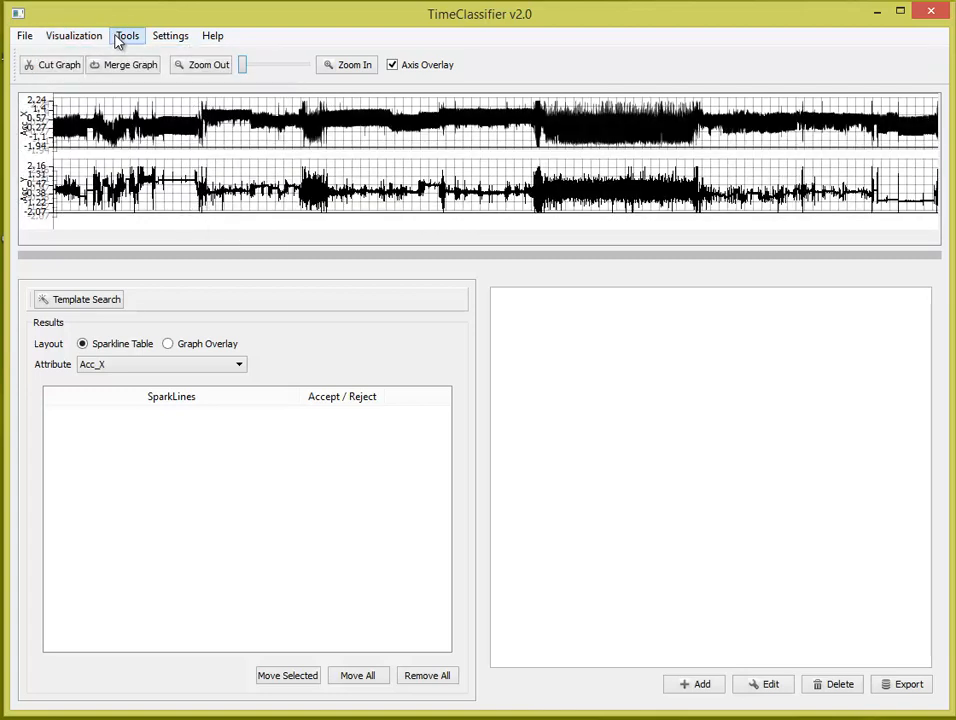
pyautogui.click(93, 40)
pyautogui.press('Right')
pyautogui.press('Down')
pyautogui.press('Return')
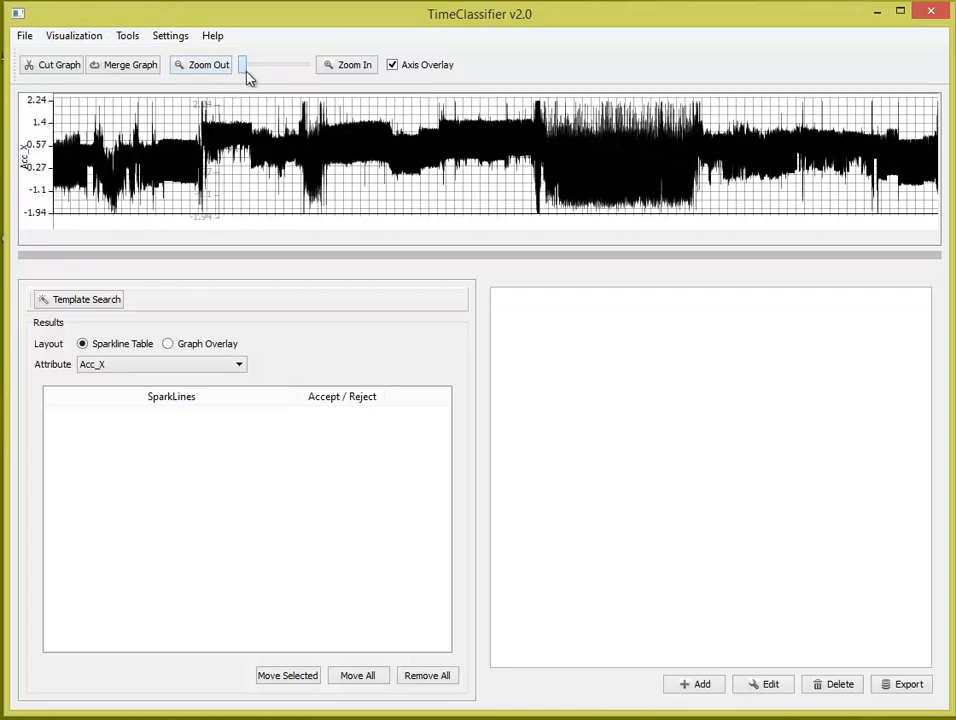
# - Add two classification groups named Ascent and Descent
pyautogui.moveTo(246, 72); pyautogui.dragTo(262, 77)
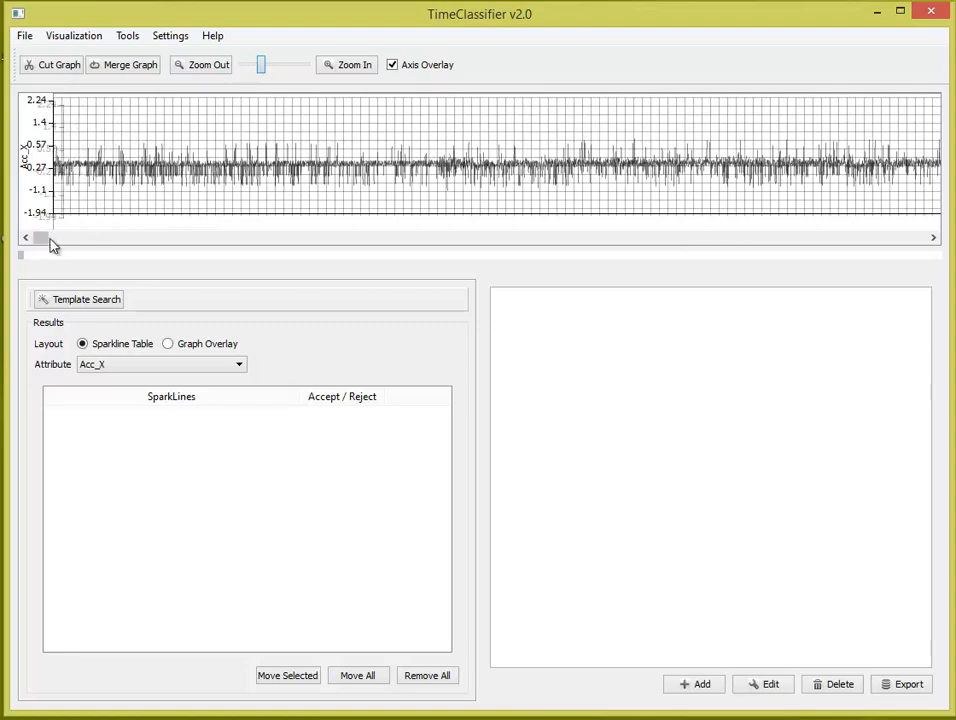
pyautogui.moveTo(43, 238); pyautogui.dragTo(622, 243)
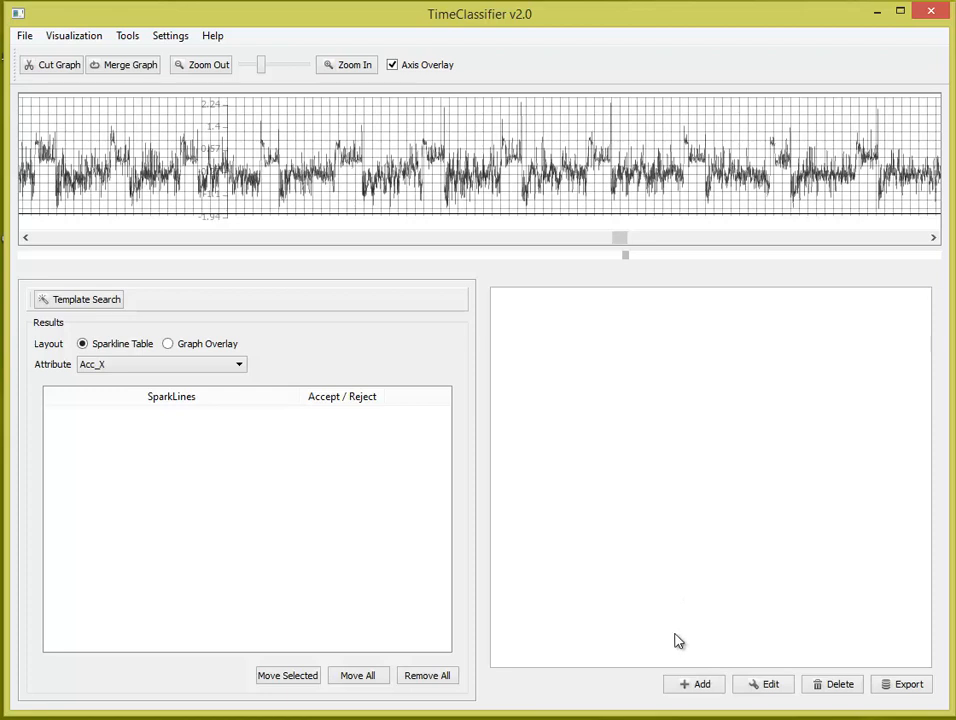
pyautogui.click(697, 686)
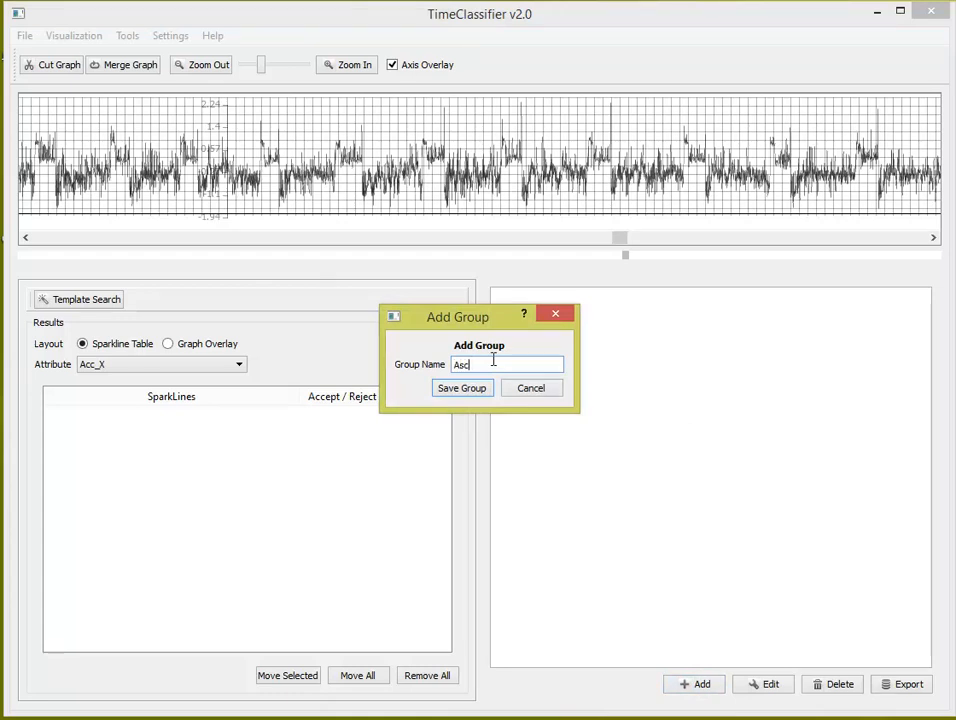
pyautogui.write('Ascent')
pyautogui.press('Return')
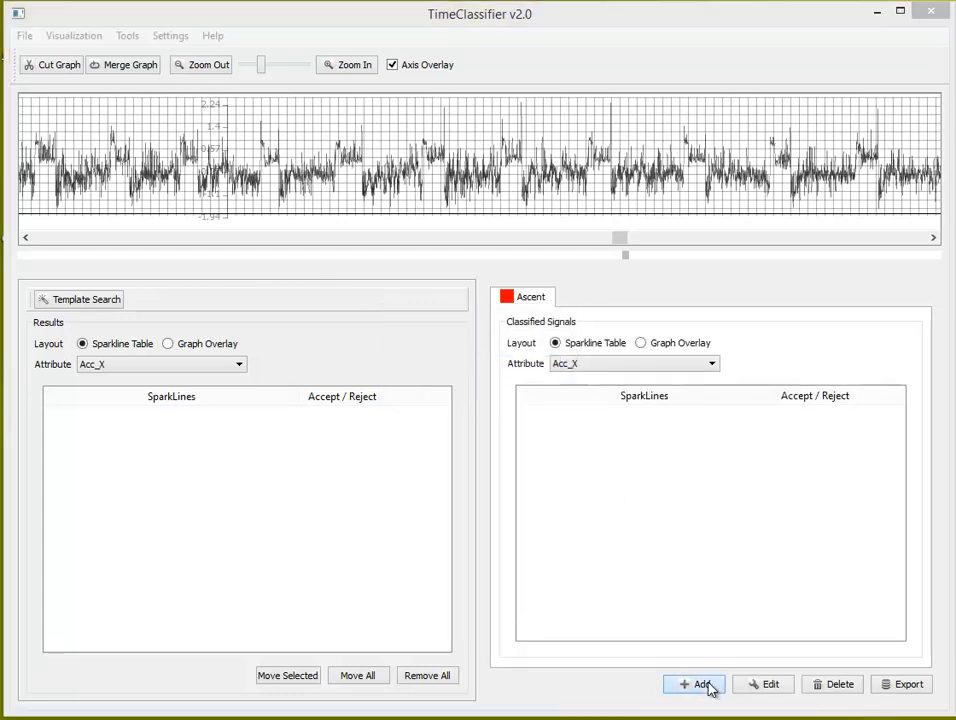
pyautogui.click(706, 686)
pyautogui.write('Descent')
pyautogui.press('Return')
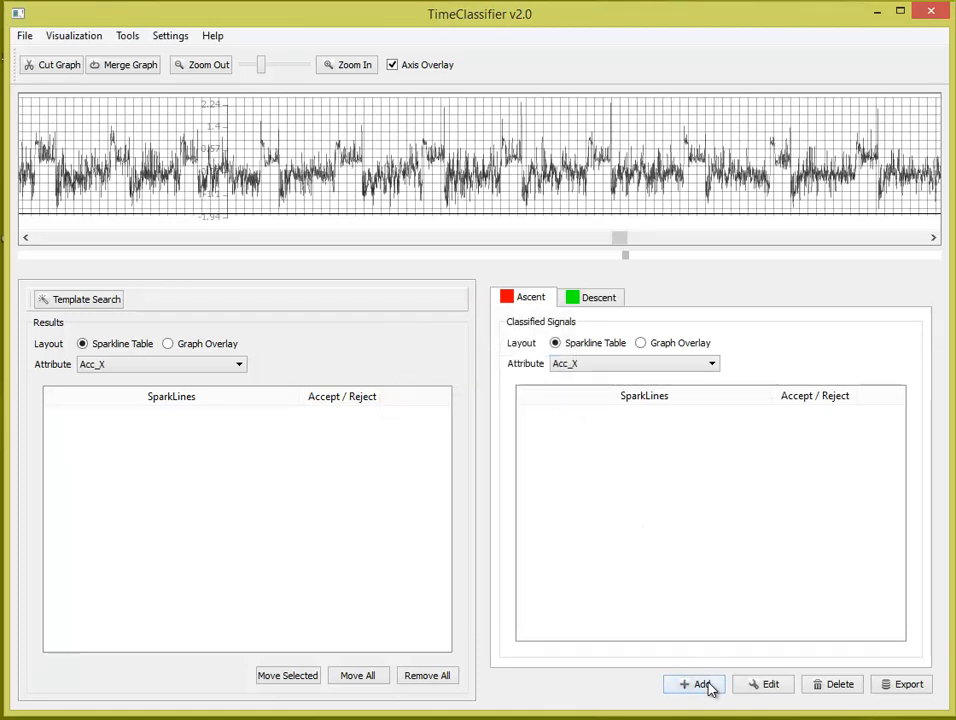
# - Add two more classification groups named Swimming and Burst Swim
pyautogui.click(697, 685)
pyautogui.write('Swimming')
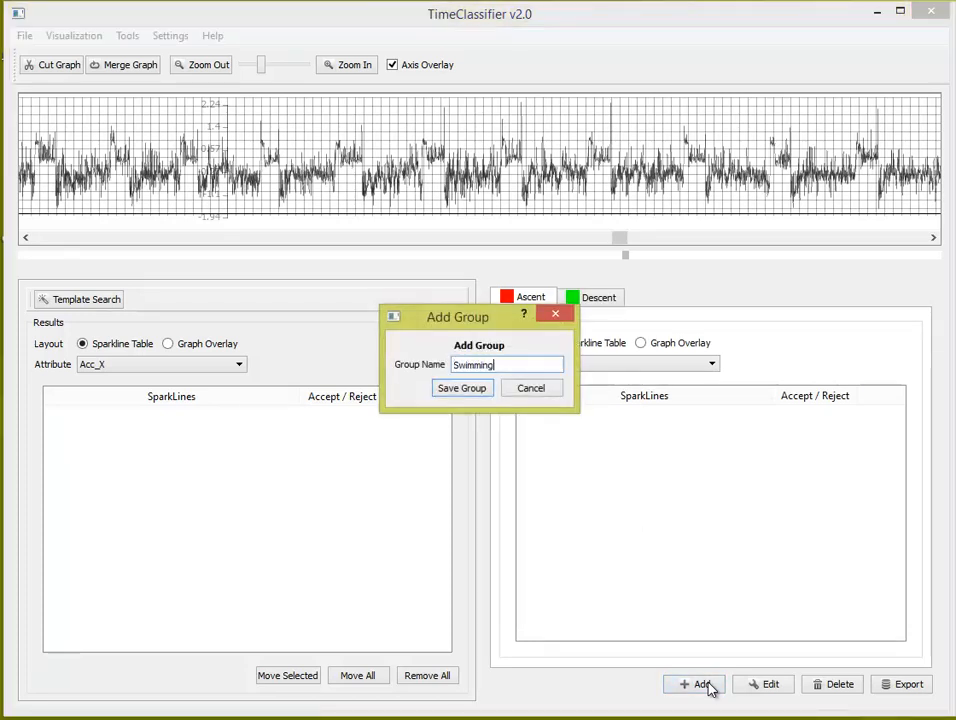
pyautogui.press('Return')
pyautogui.click(697, 685)
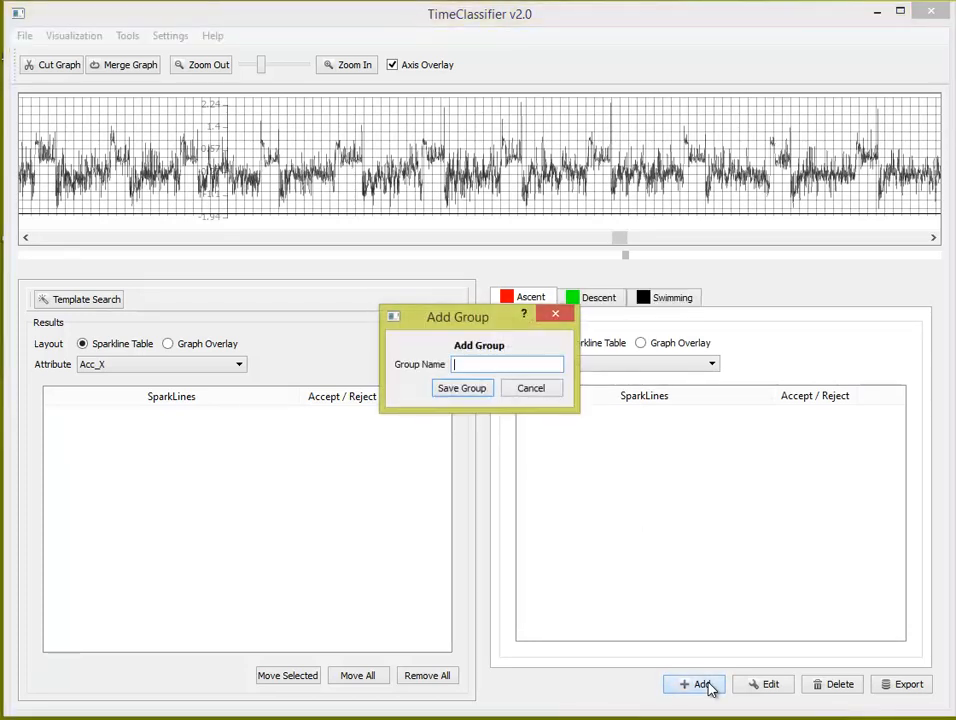
pyautogui.write('Burst Swim')
pyautogui.press('Return')
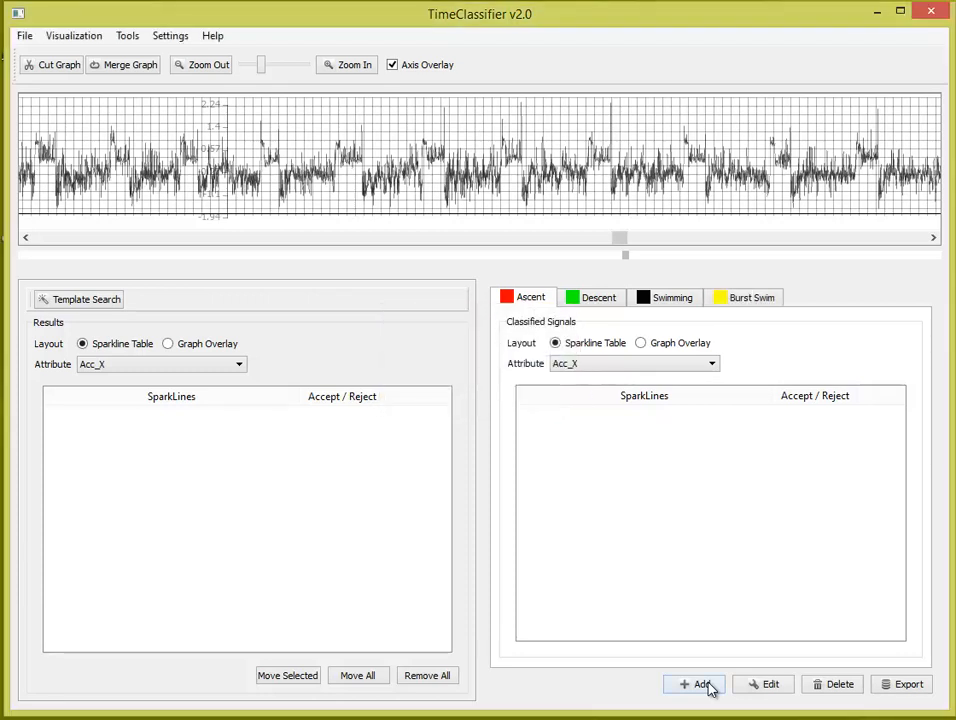
# - Cut out a short segment around a sharp rise in the Acc_X graph and assign it to the Ascent group
pyautogui.click(570, 300)
pyautogui.click(520, 303)
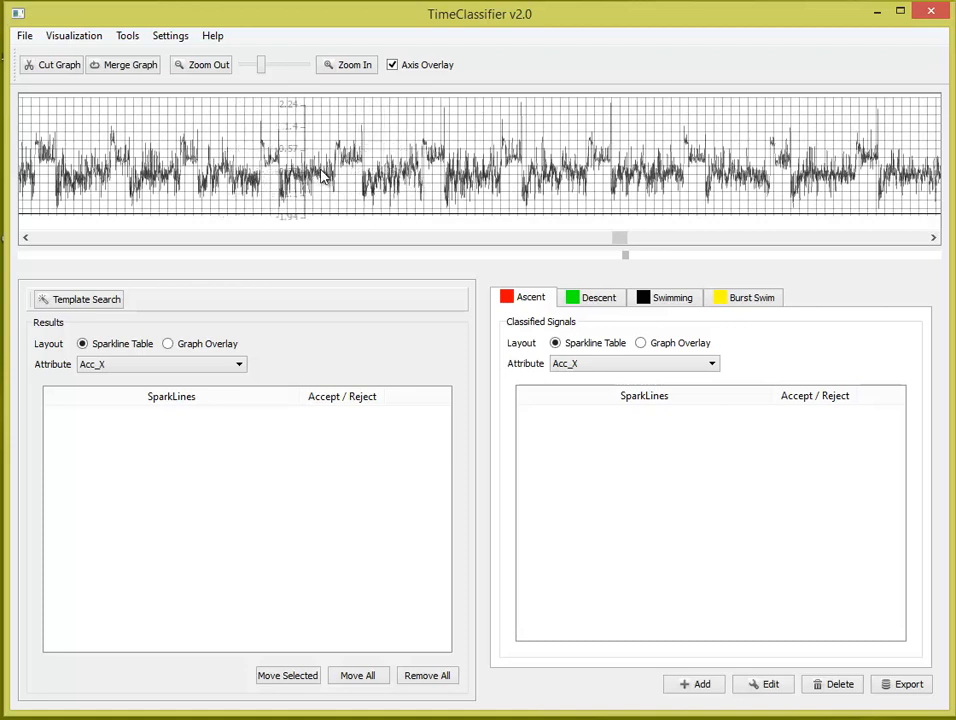
pyautogui.moveTo(251, 172); pyautogui.dragTo(268, 171)
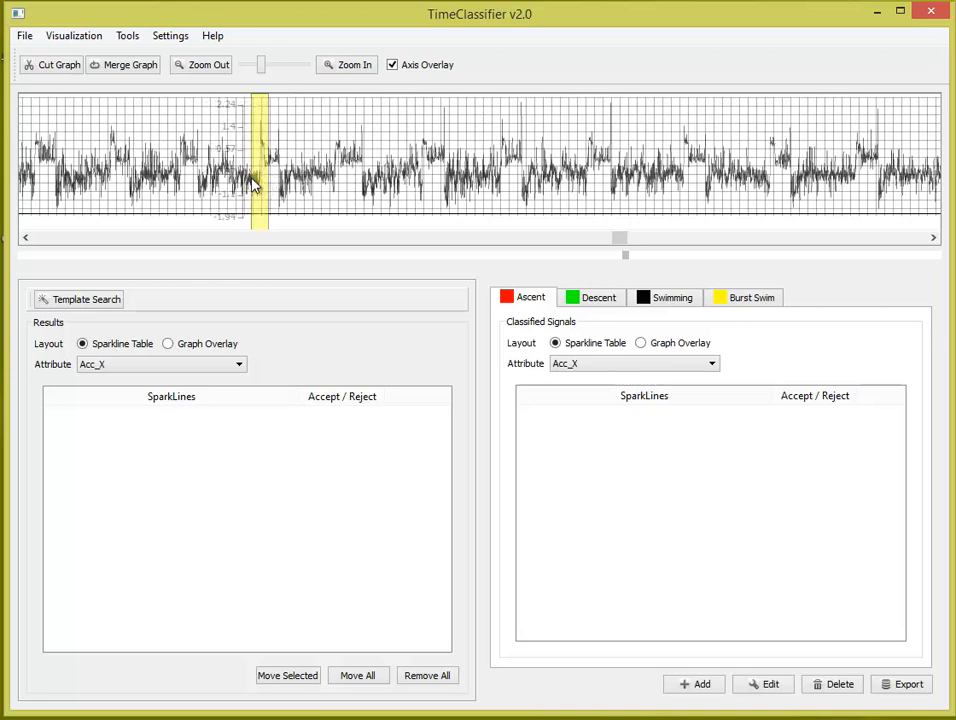
pyautogui.click(55, 66)
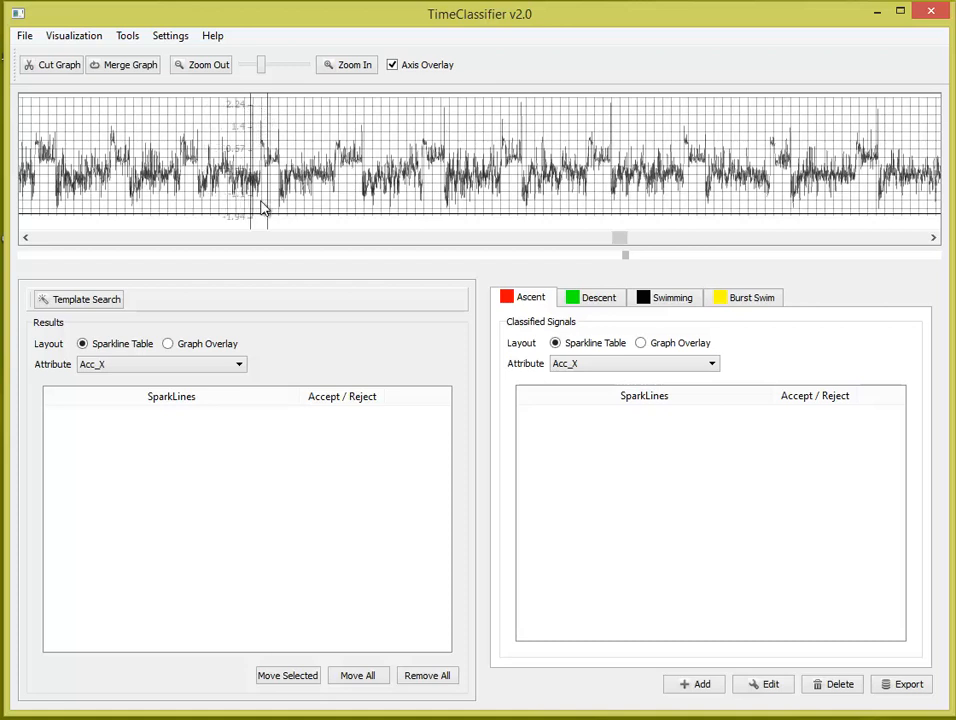
pyautogui.moveTo(260, 205); pyautogui.dragTo(578, 433)
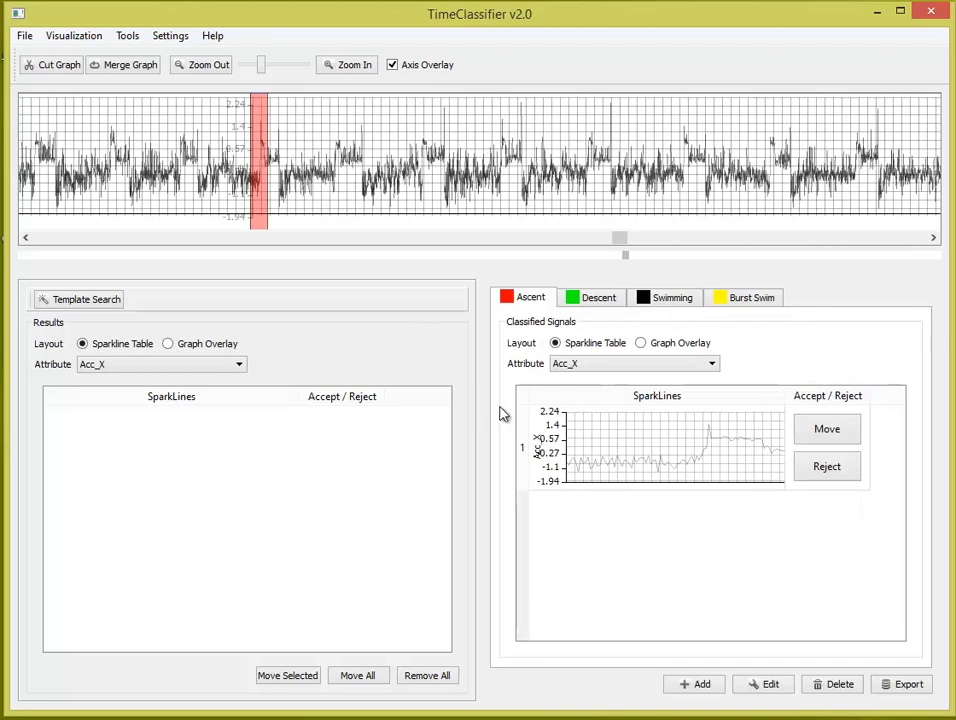
pyautogui.click(593, 450)
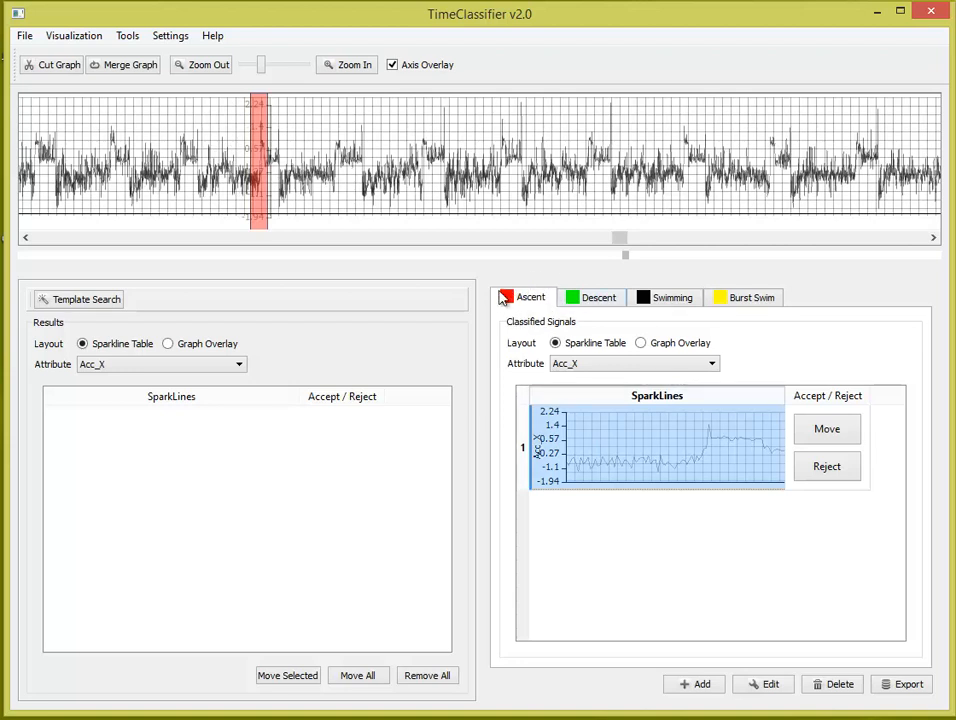
pyautogui.click(640, 538)
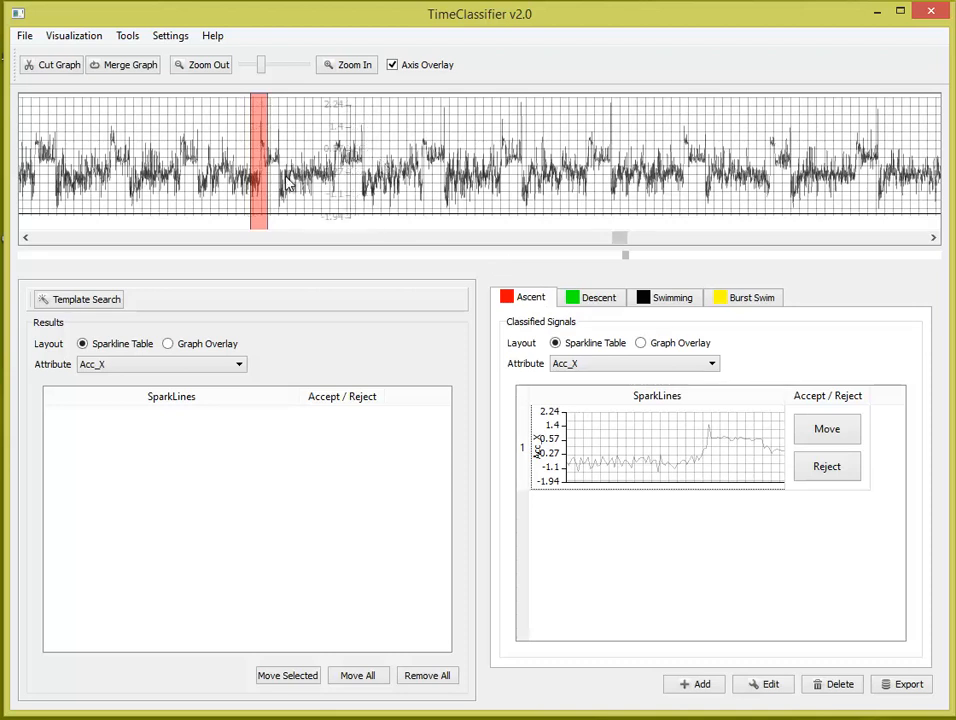
# - Cut out the segment around the sharp drop just after the ascent segment and assign it to the Descent group
pyautogui.moveTo(273, 160); pyautogui.dragTo(291, 167)
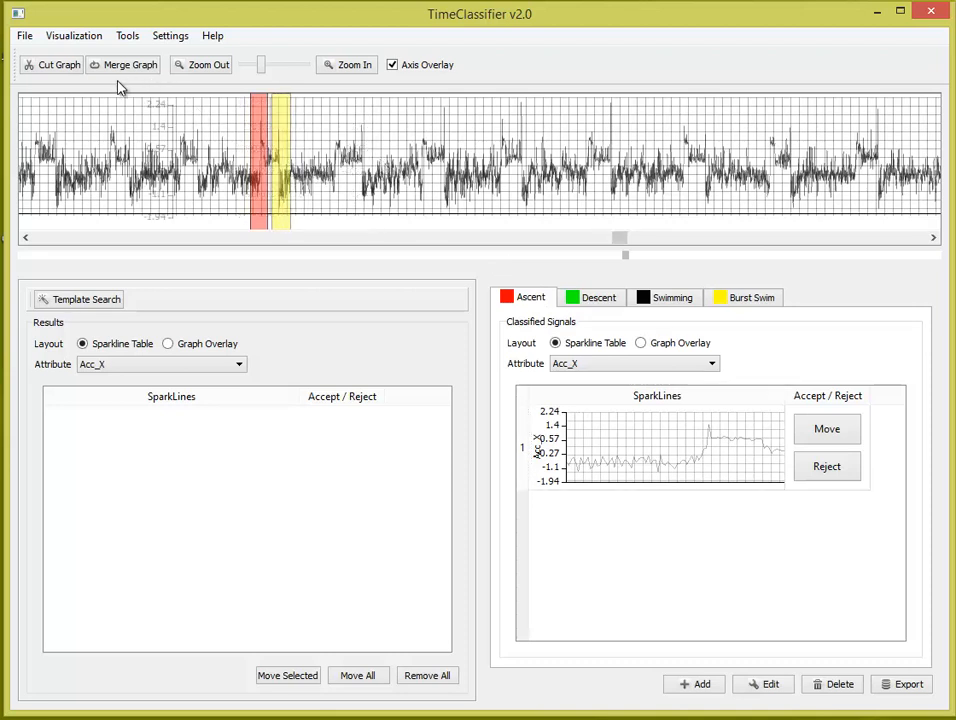
pyautogui.click(60, 65)
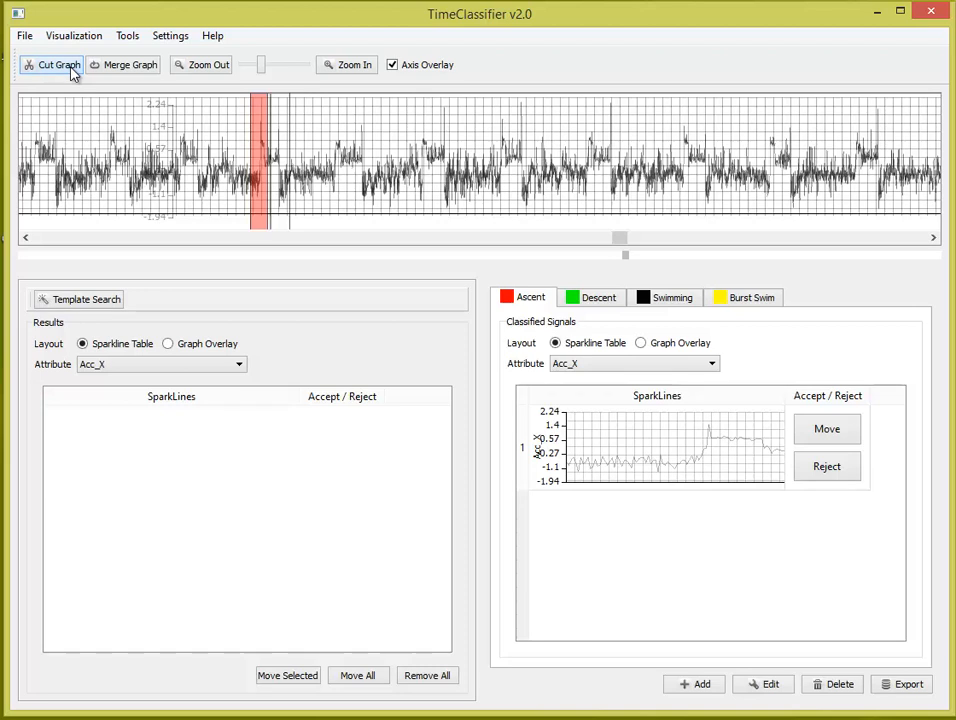
pyautogui.click(590, 299)
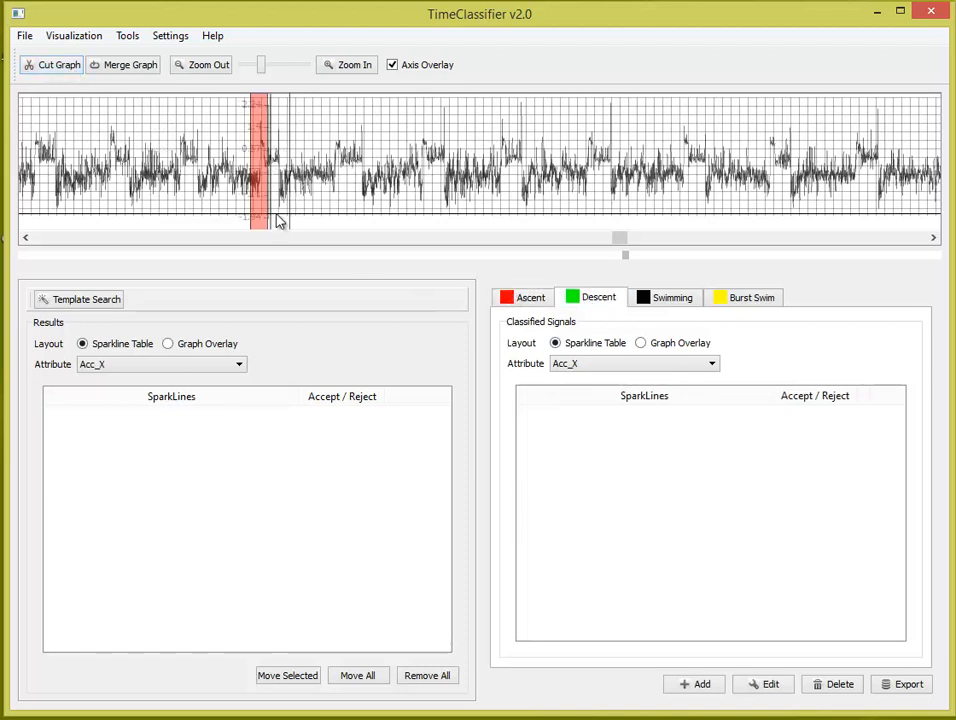
pyautogui.moveTo(278, 221); pyautogui.dragTo(553, 451)
pyautogui.click(587, 487)
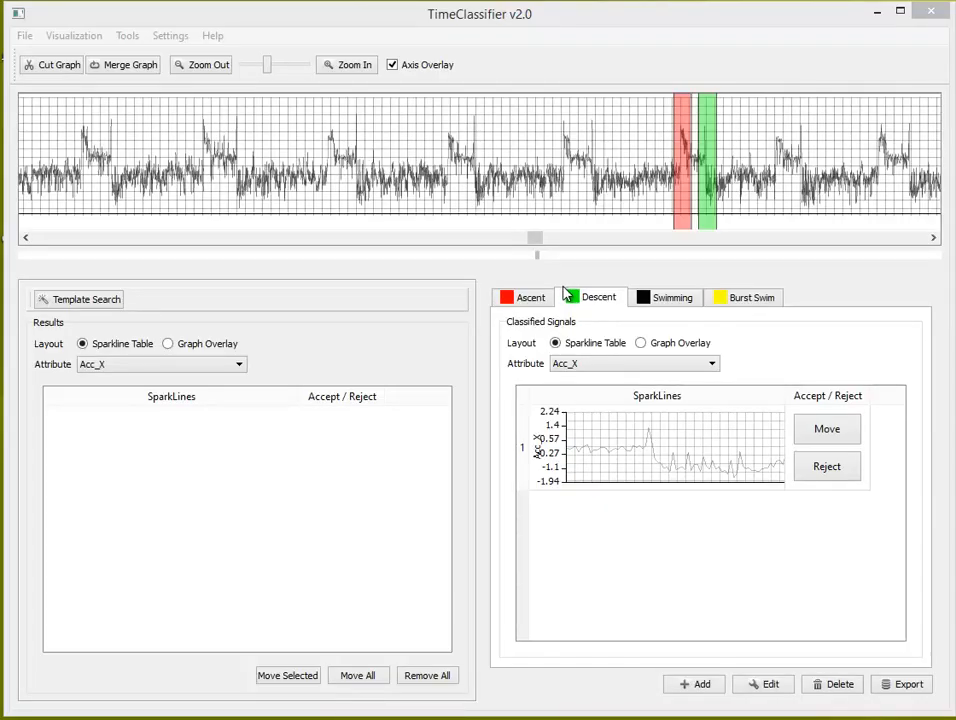
# - Save the Ascent group's signal as template Ascent in the SW Demo collection, with Acc_X, Acc_Y and Acc_Z and without resampling or smoothing
pyautogui.click(559, 277)
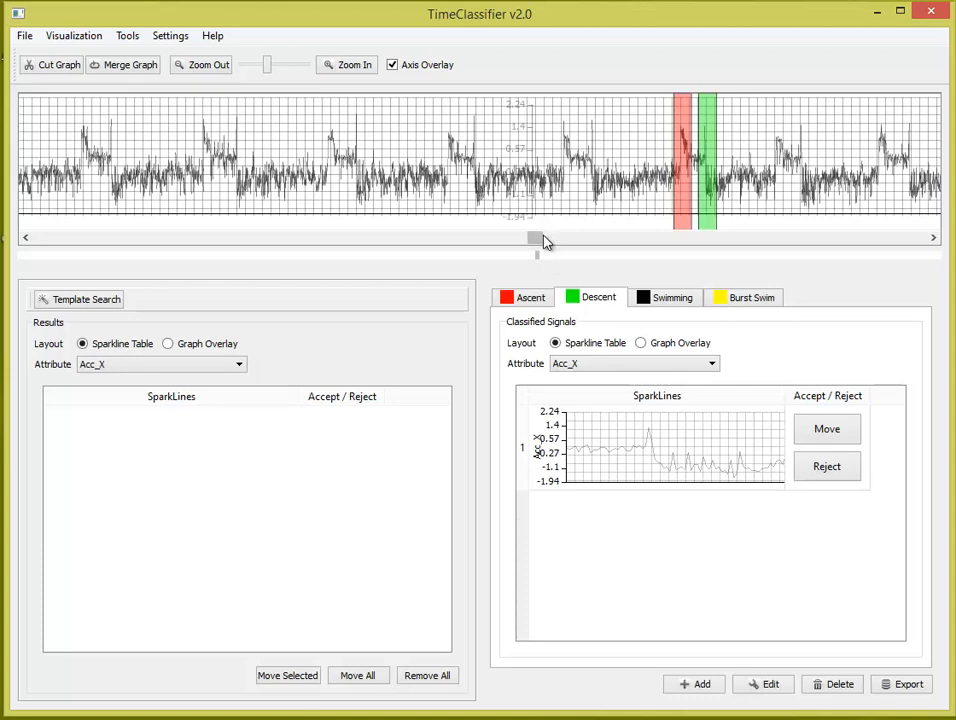
pyautogui.click(544, 239)
pyautogui.moveTo(546, 242)
pyautogui.mouseDown()
pyautogui.moveTo(677, 248)
pyautogui.moveTo(548, 248)
pyautogui.mouseUp()
pyautogui.click(537, 300)
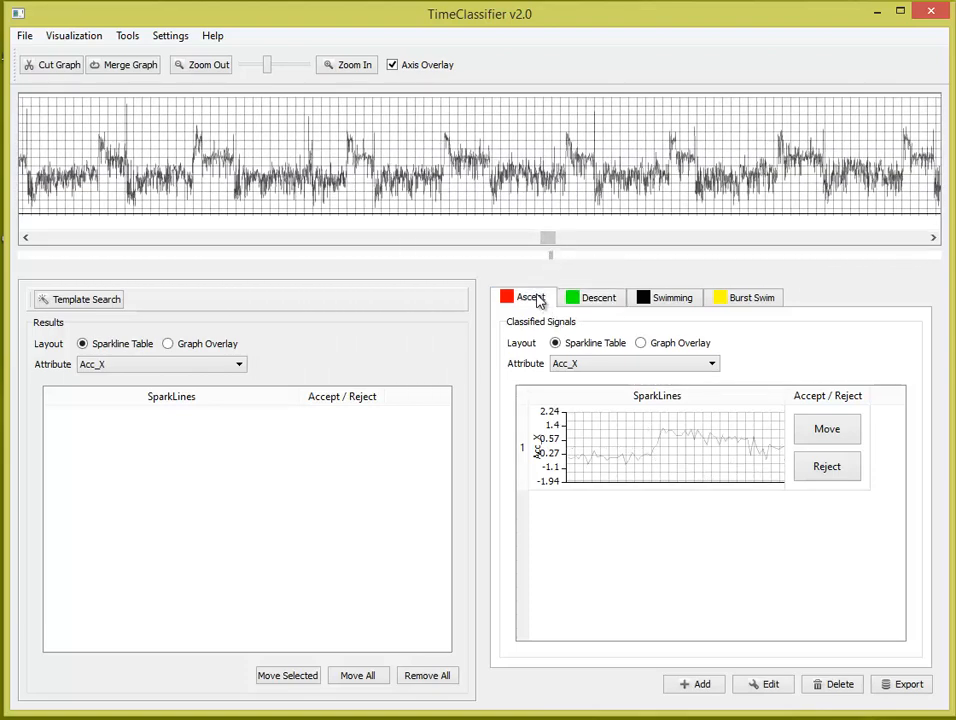
pyautogui.click(591, 439)
pyautogui.rightClick(592, 438)
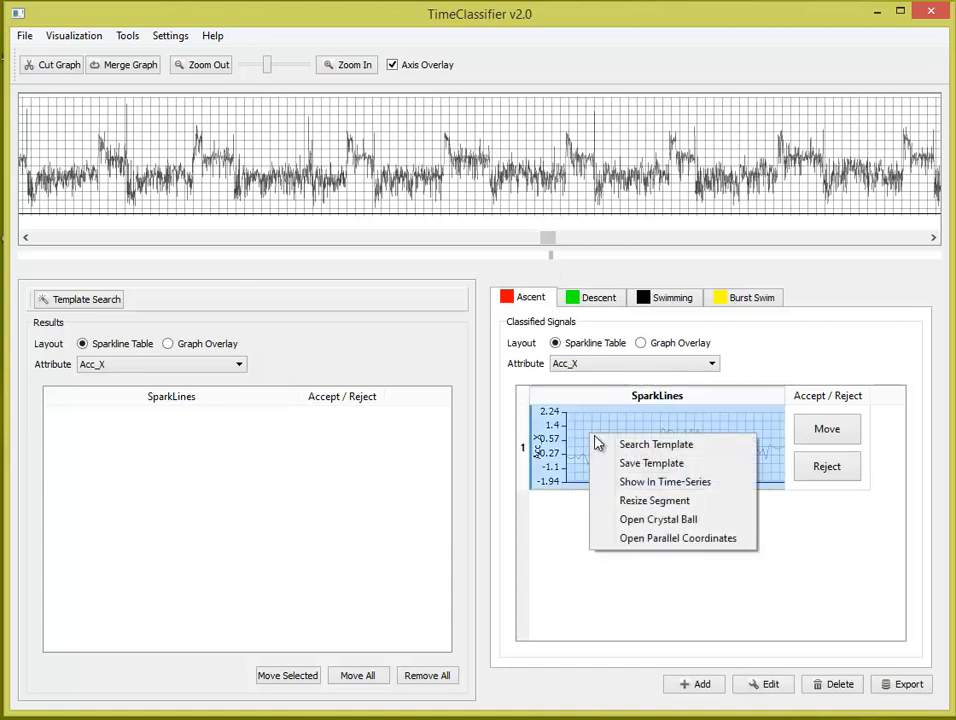
pyautogui.click(678, 454)
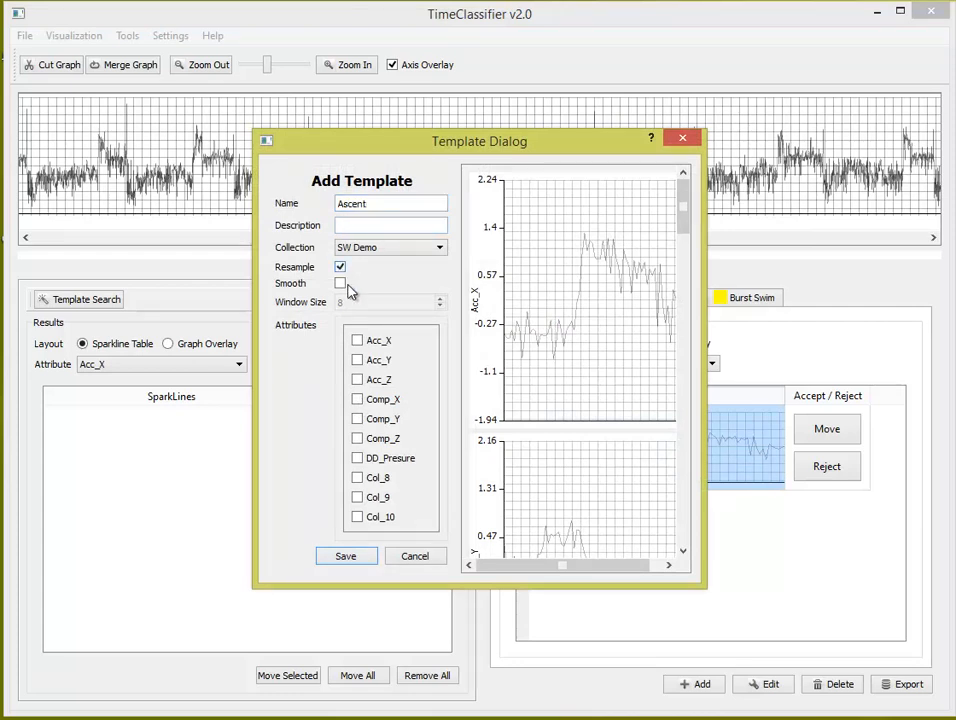
pyautogui.click(379, 344)
pyautogui.click(385, 362)
pyautogui.click(371, 558)
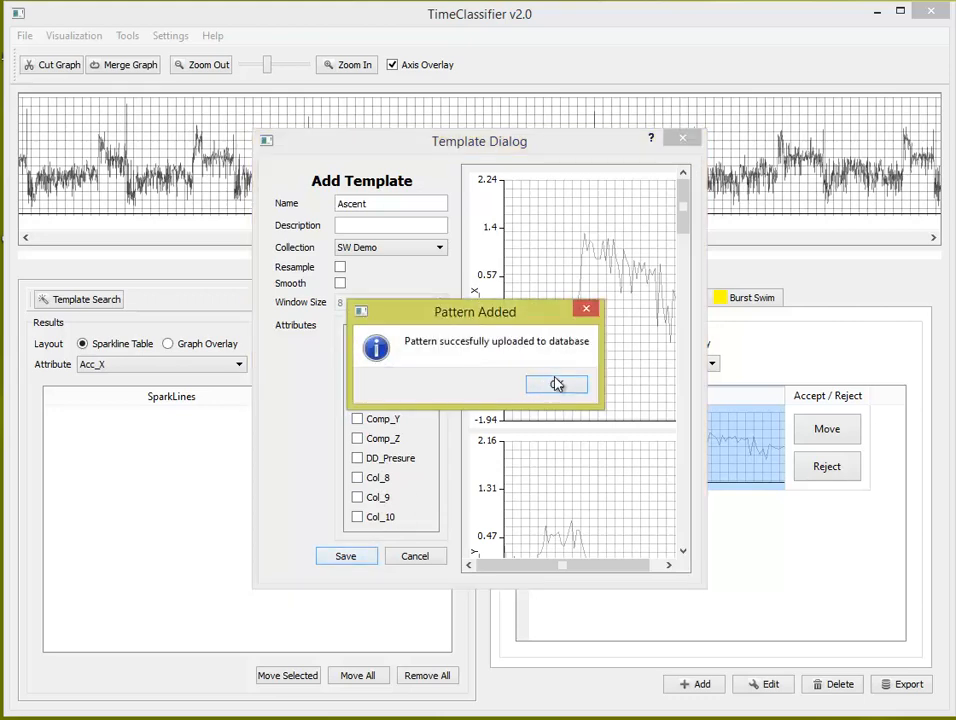
pyautogui.click(557, 384)
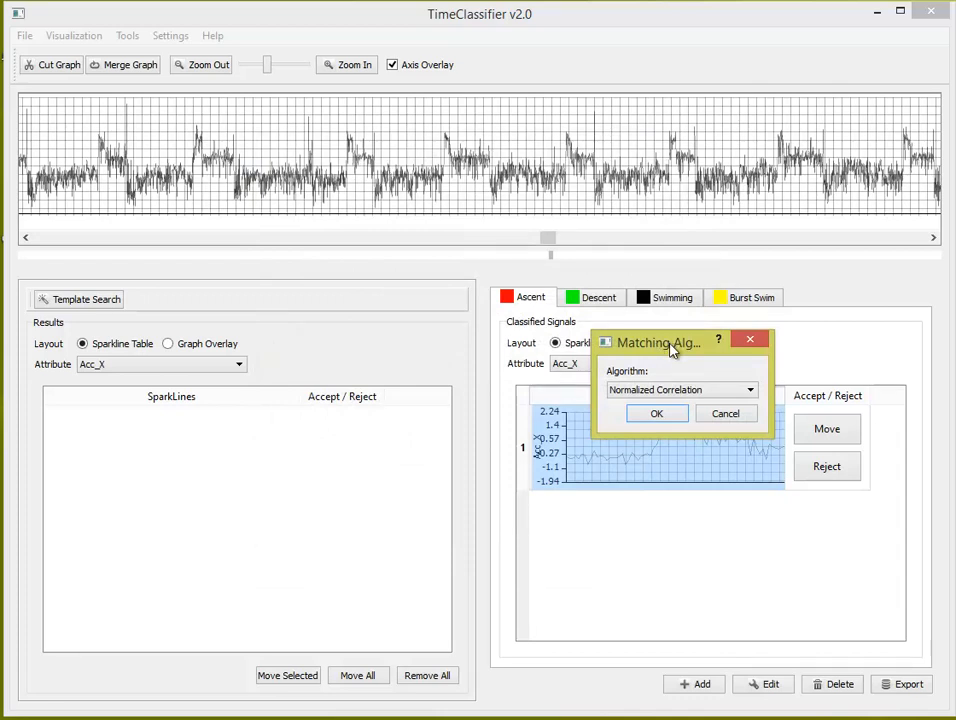
# - Run the template search with Normalized Correlation, matching Acc_X, Acc_Y and Acc_Z to the data attributes of the same names
pyautogui.moveTo(672, 347); pyautogui.dragTo(475, 298)
pyautogui.click(492, 345)
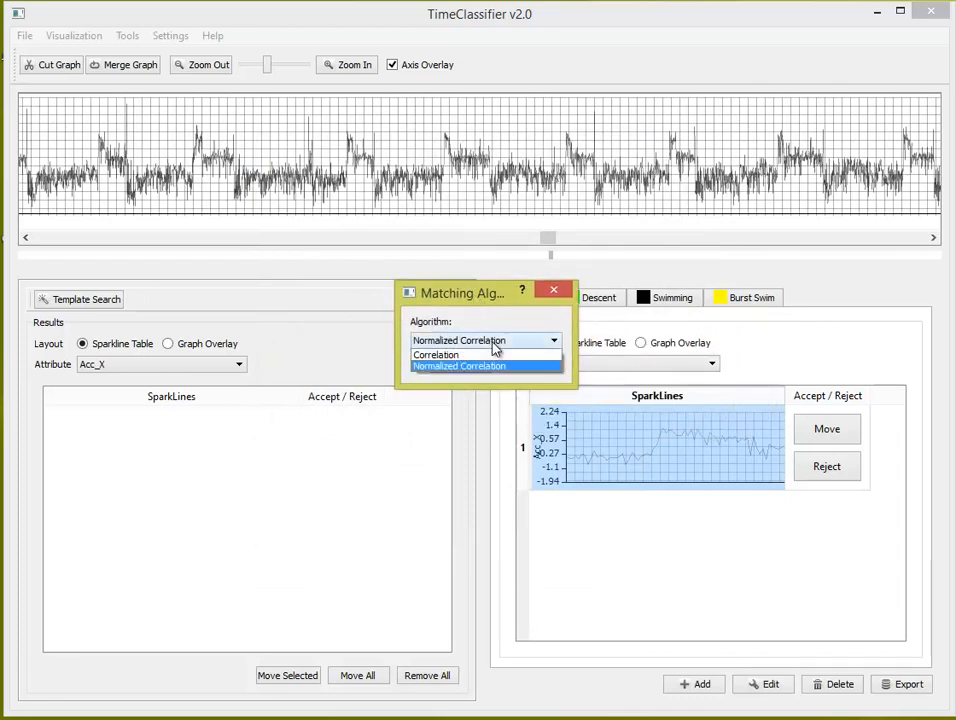
pyautogui.click(492, 345)
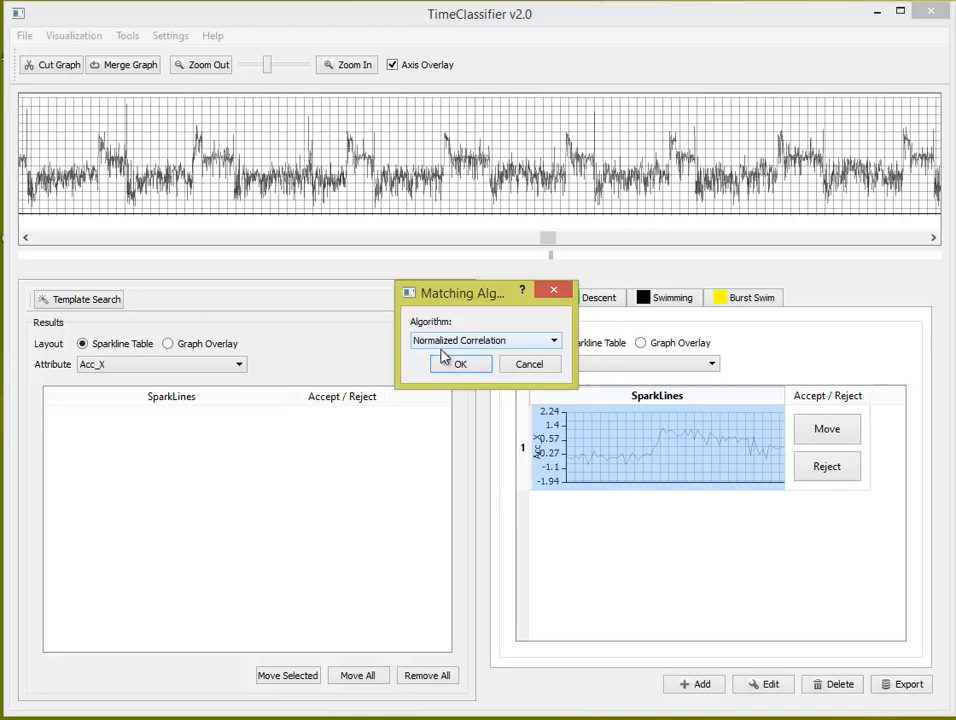
pyautogui.click(456, 366)
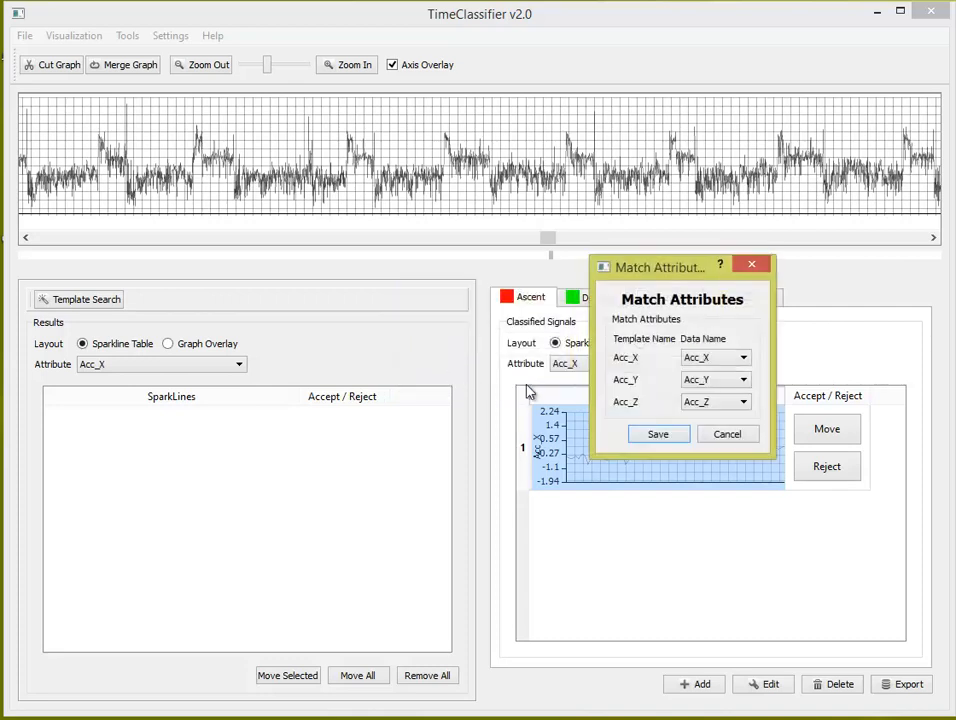
pyautogui.click(666, 436)
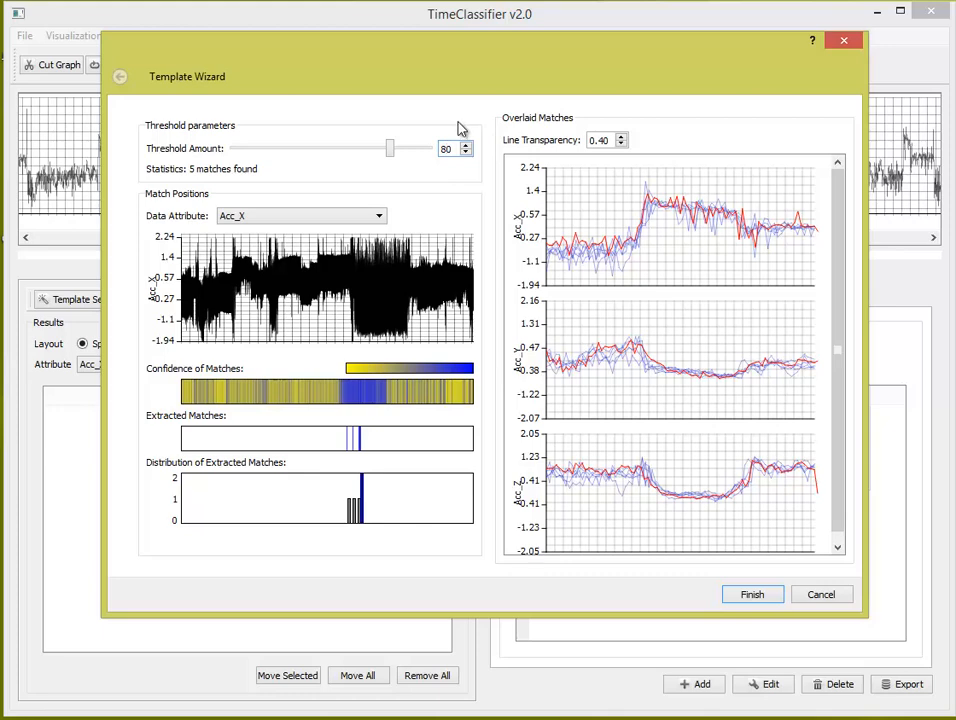
# - Try lower threshold amounts for the template matches, down to 74, and set the threshold to 79
pyautogui.scroll(-5, 458, 146)
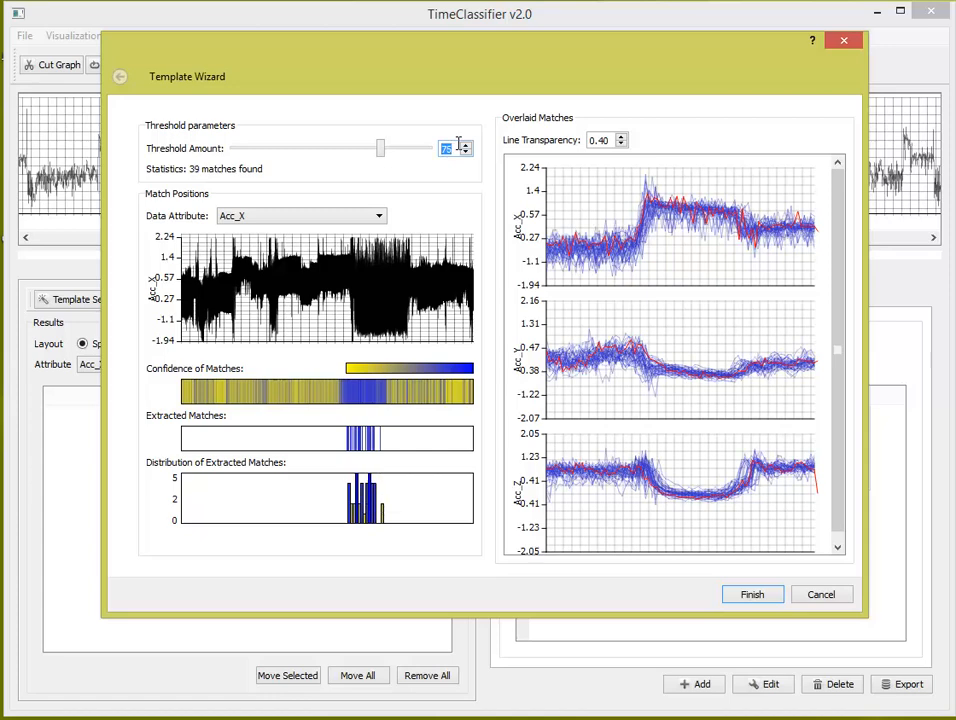
pyautogui.scroll(-1, 458, 146)
pyautogui.scroll(4, 458, 146)
pyautogui.scroll(1, 458, 146)
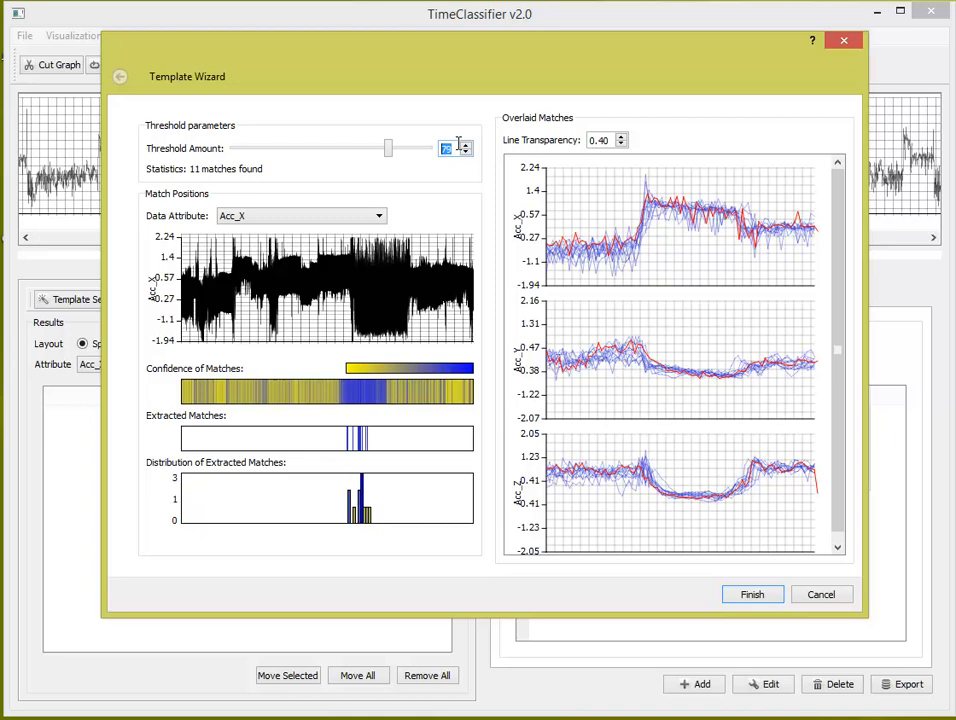
# - Try higher threshold amounts for the template matches, up to 85, and bring the threshold back to 80
pyautogui.scroll(2, 458, 146)
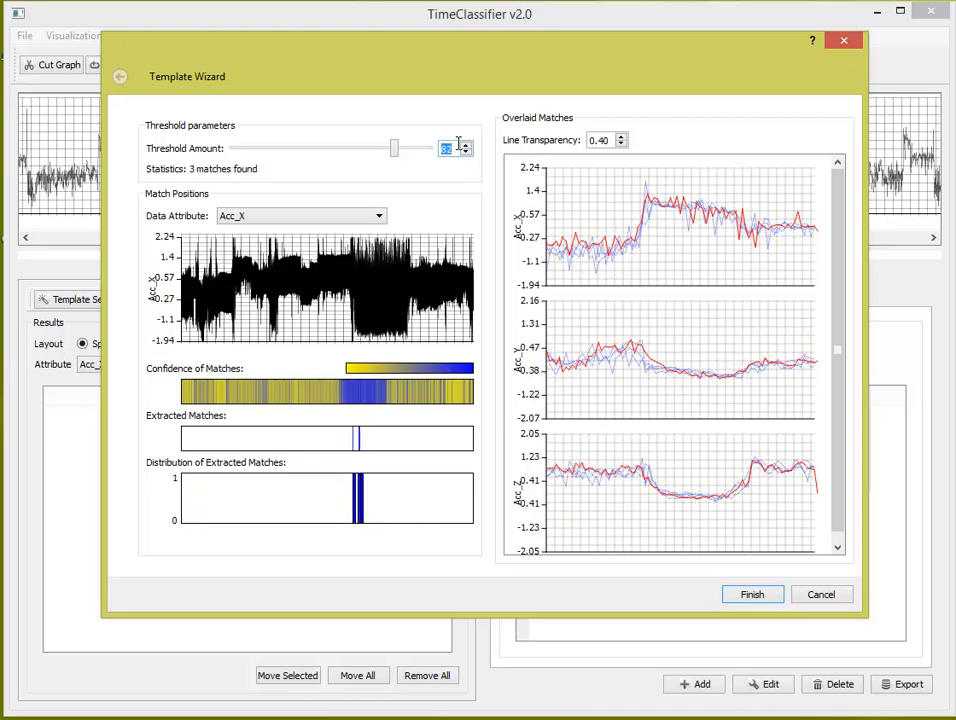
pyautogui.scroll(1, 458, 146)
pyautogui.scroll(1, 458, 146)
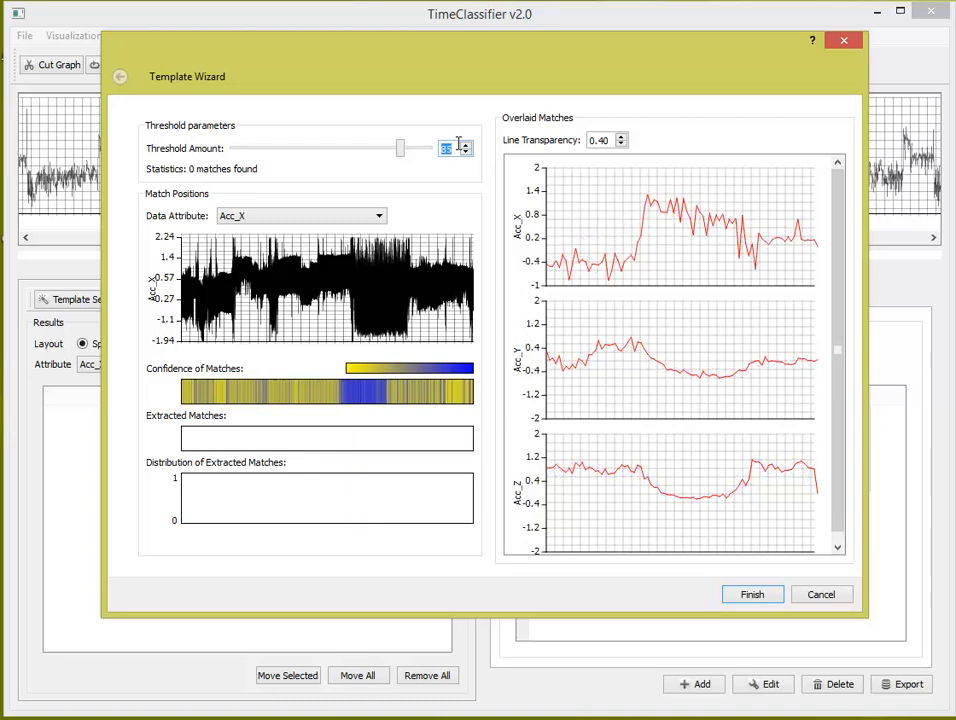
pyautogui.scroll(-5, 458, 146)
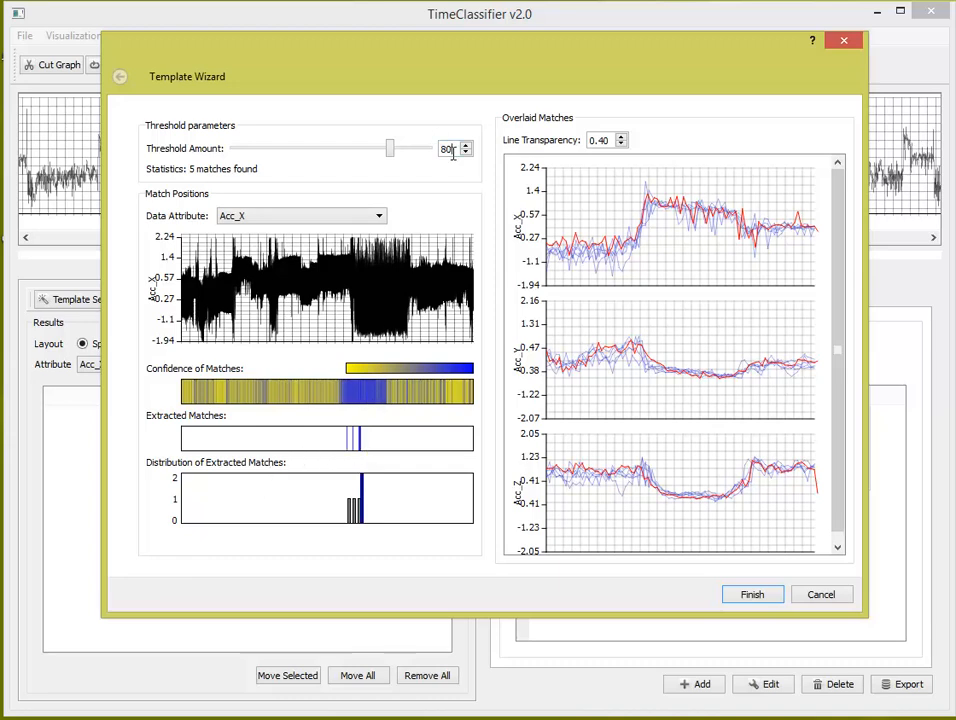
# - Lower the threshold amount for the template matches in stages to about 40 and fine-tune it to 42
pyautogui.scroll(-7, 452, 150)
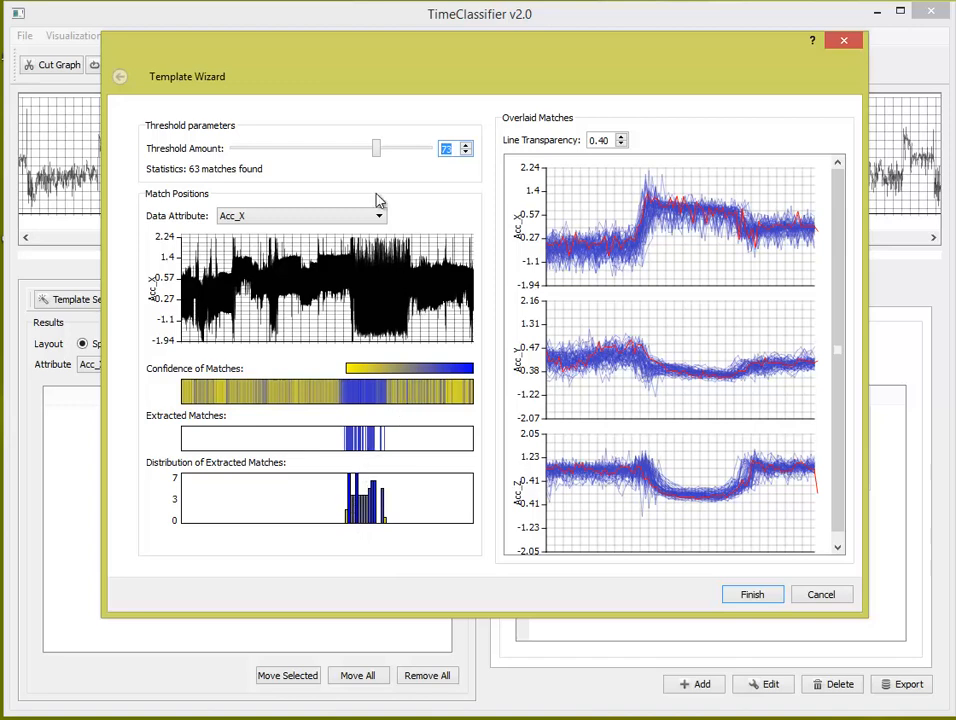
pyautogui.press('Down')
pyautogui.press('Down')
pyautogui.press('Down')
pyautogui.press('Down')
pyautogui.press('Down')
pyautogui.press('Down')
pyautogui.press('Down')
pyautogui.press('Down')
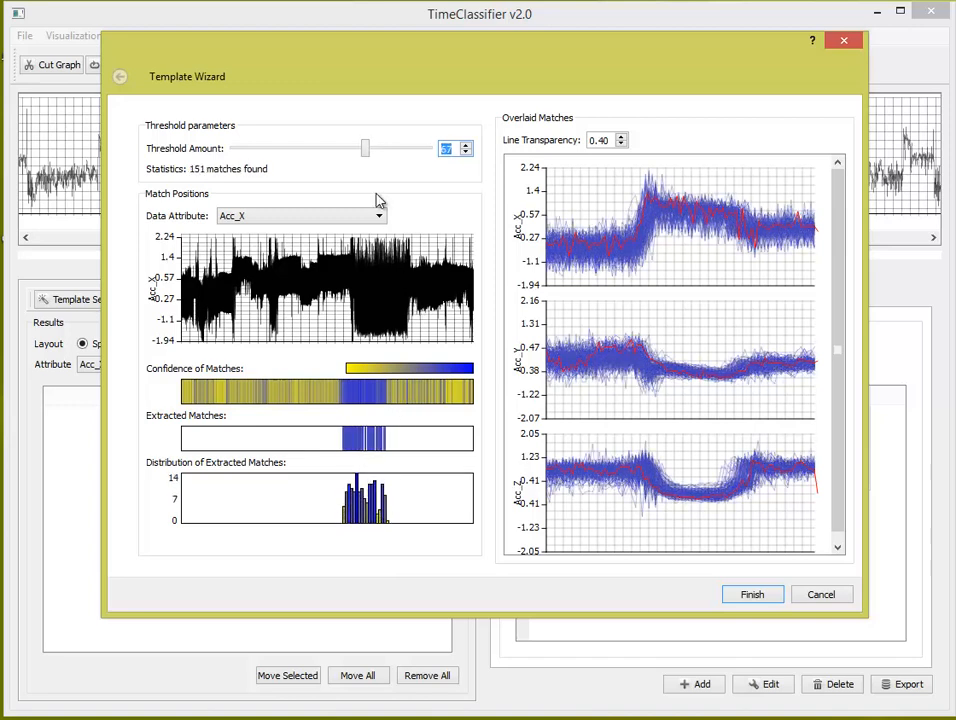
pyautogui.press('Down')
pyautogui.press('Down')
pyautogui.press('Down')
pyautogui.press('Down')
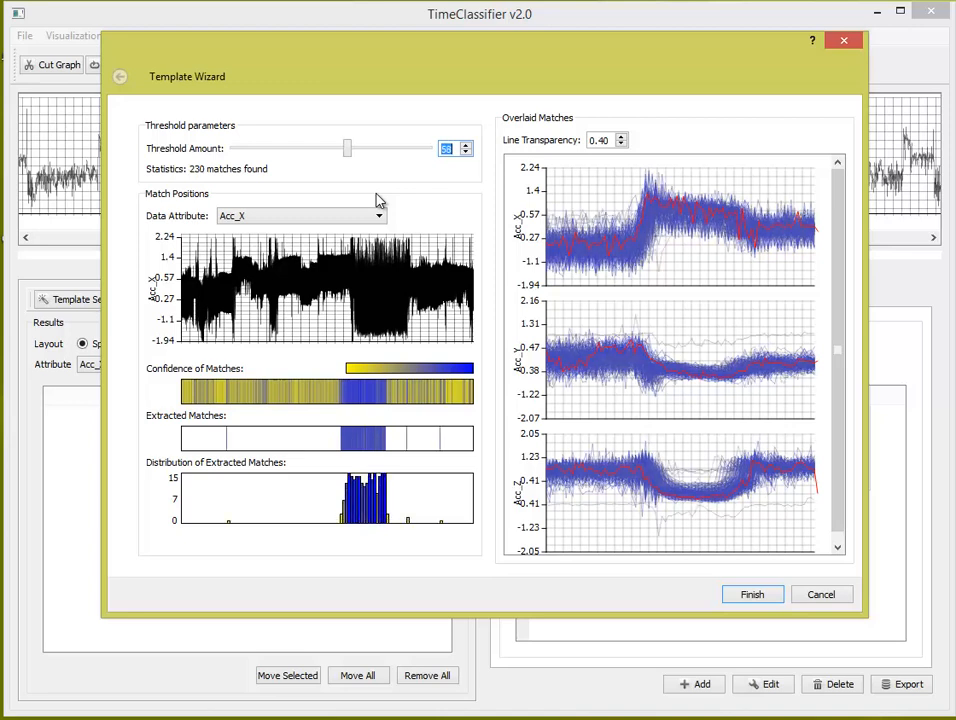
pyautogui.press('Down')
pyautogui.press('Down')
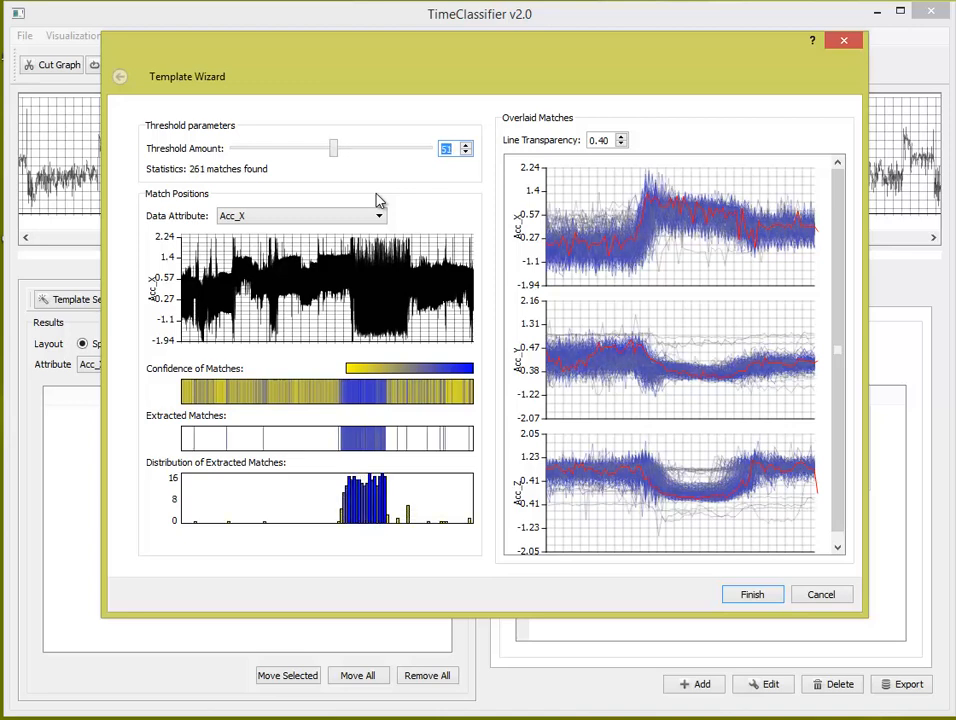
pyautogui.press('Down')
pyautogui.press('Down')
pyautogui.press('Down')
pyautogui.press('Down')
pyautogui.press('Down')
pyautogui.press('Down')
pyautogui.press('Down')
pyautogui.press('Down')
pyautogui.press('Down')
pyautogui.press('Down')
pyautogui.press('Down')
pyautogui.press('Down')
pyautogui.press('Up')
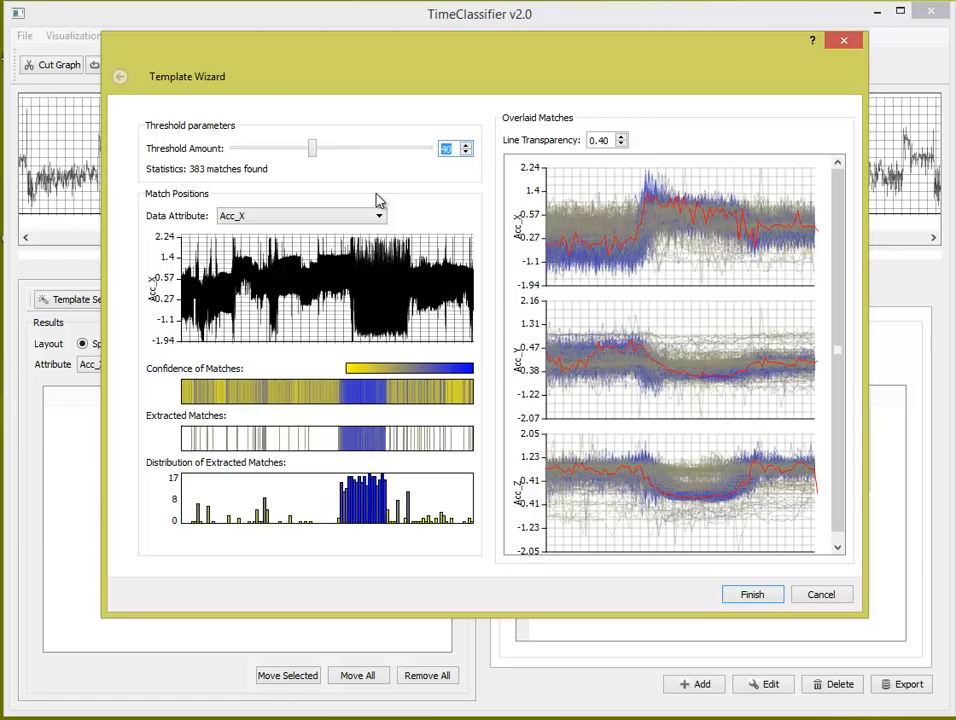
pyautogui.press('Up')
pyautogui.press('Up')
pyautogui.press('Up')
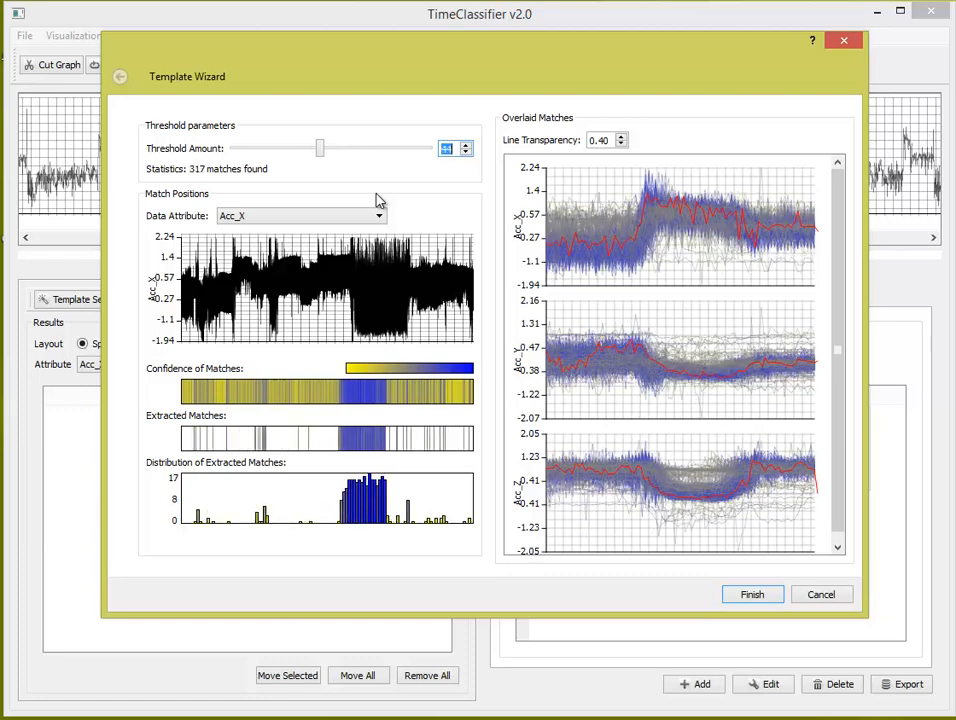
pyautogui.press('Down')
pyautogui.press('Down')
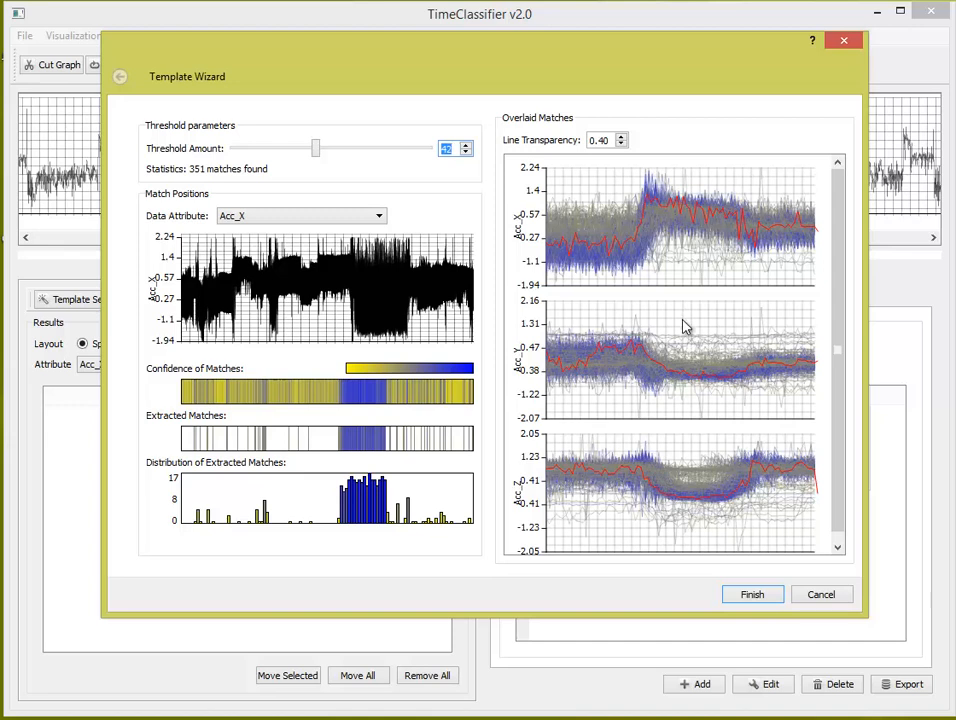
# - Remove outlying matches by marking stray lines around the main curve in the Acc_Y, Acc_X and Acc_Z overlaid graphs
pyautogui.moveTo(680, 313); pyautogui.dragTo(715, 358)
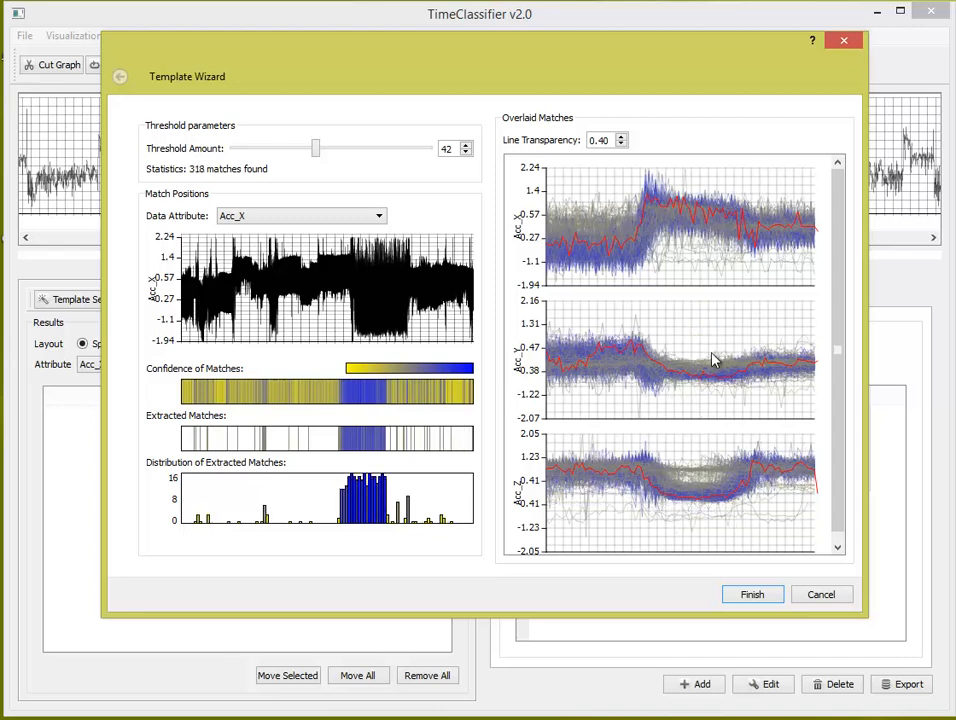
pyautogui.moveTo(681, 252); pyautogui.dragTo(696, 275)
pyautogui.moveTo(689, 448); pyautogui.dragTo(703, 483)
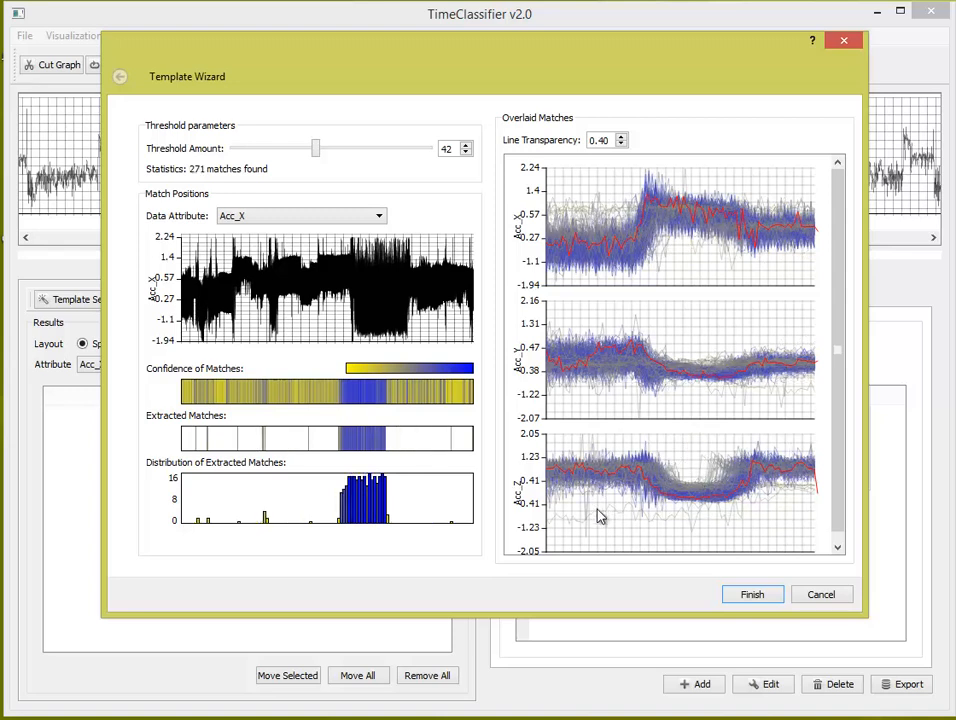
pyautogui.moveTo(597, 508); pyautogui.dragTo(604, 541)
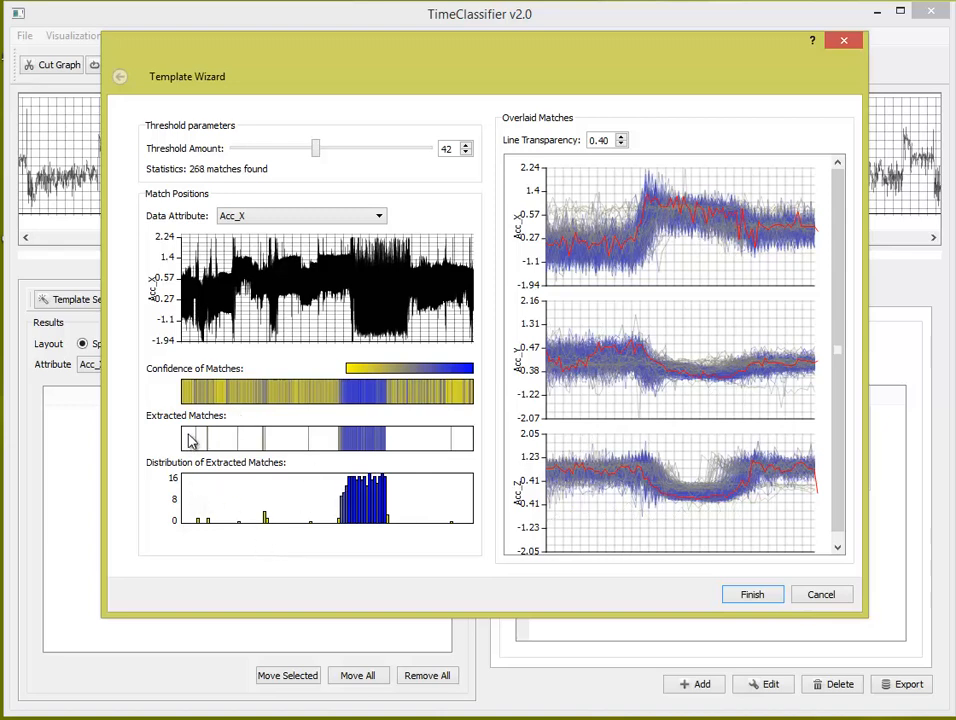
# - Remove the isolated extracted matches before and after the dense central cluster, and finish the template wizard
pyautogui.moveTo(190, 441); pyautogui.dragTo(320, 455)
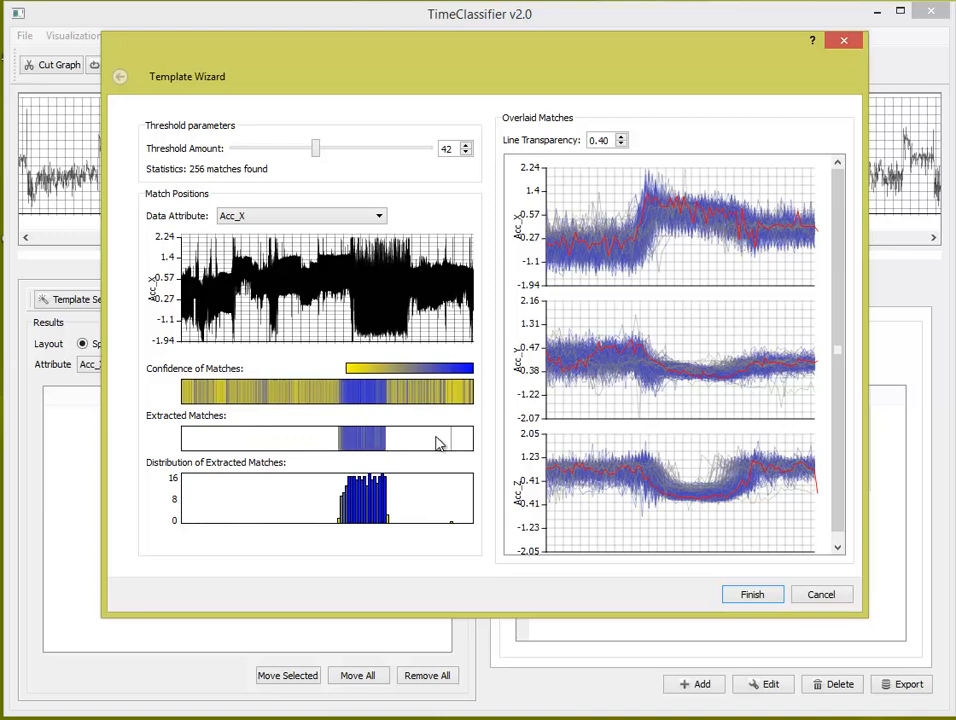
pyautogui.moveTo(437, 442); pyautogui.dragTo(466, 449)
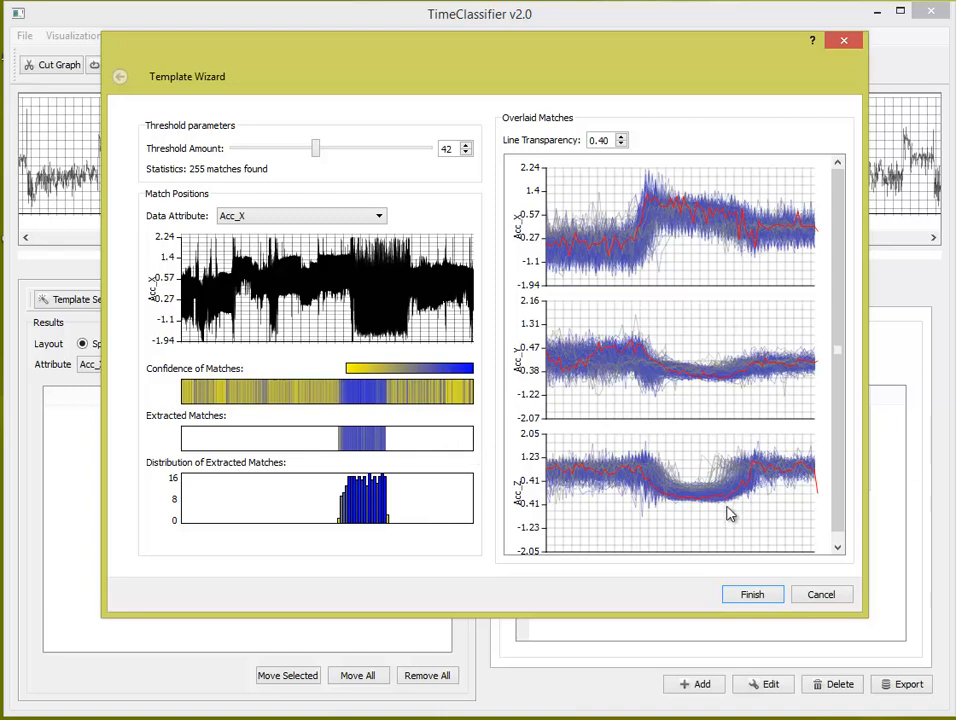
pyautogui.click(752, 595)
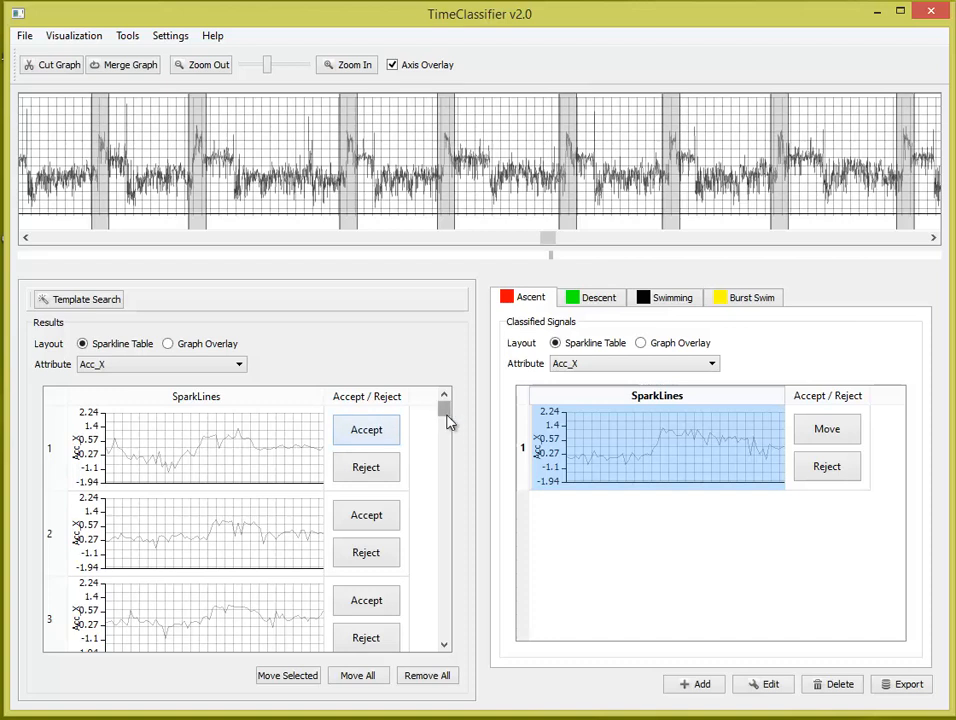
# - Accept match 35 from the search results and assign it to the Ascent behaviour
pyautogui.scroll(-5, 450, 452)
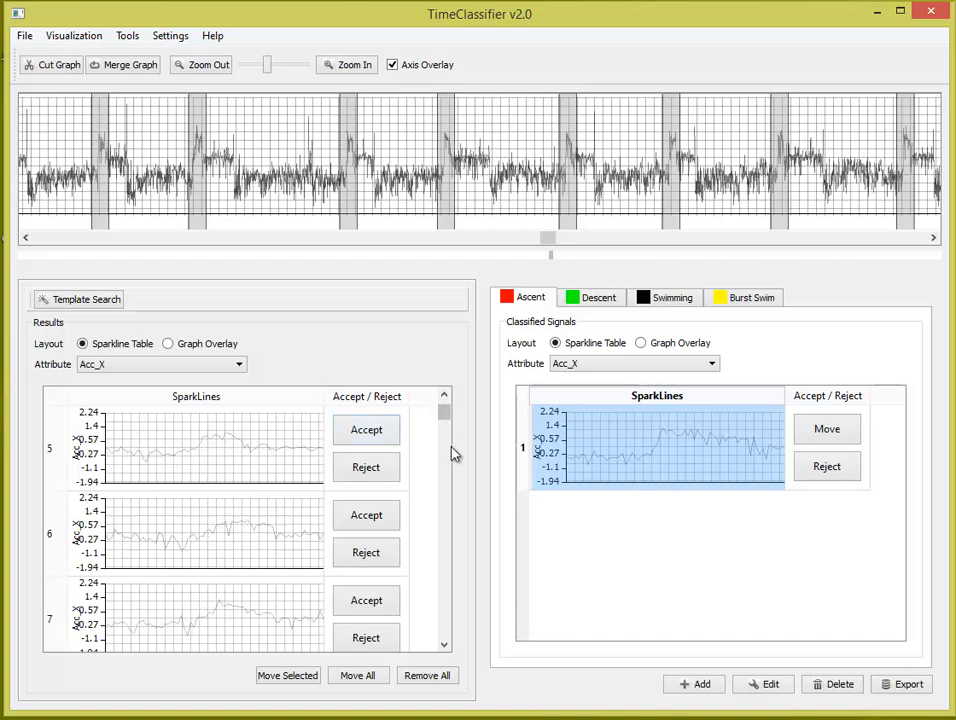
pyautogui.scroll(-4, 450, 452)
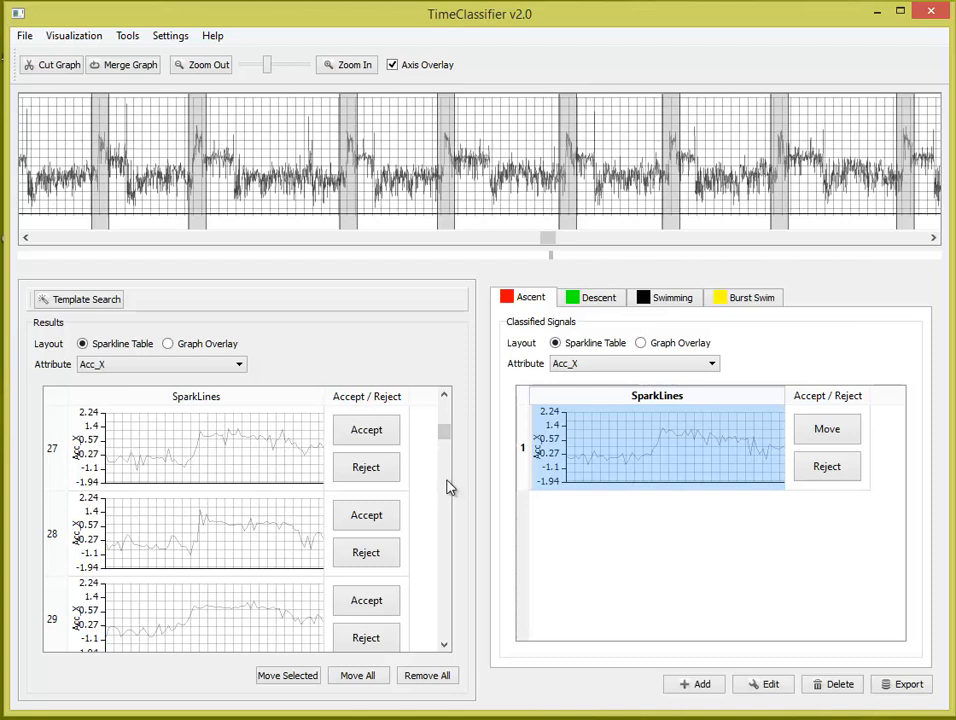
pyautogui.scroll(-3, 448, 487)
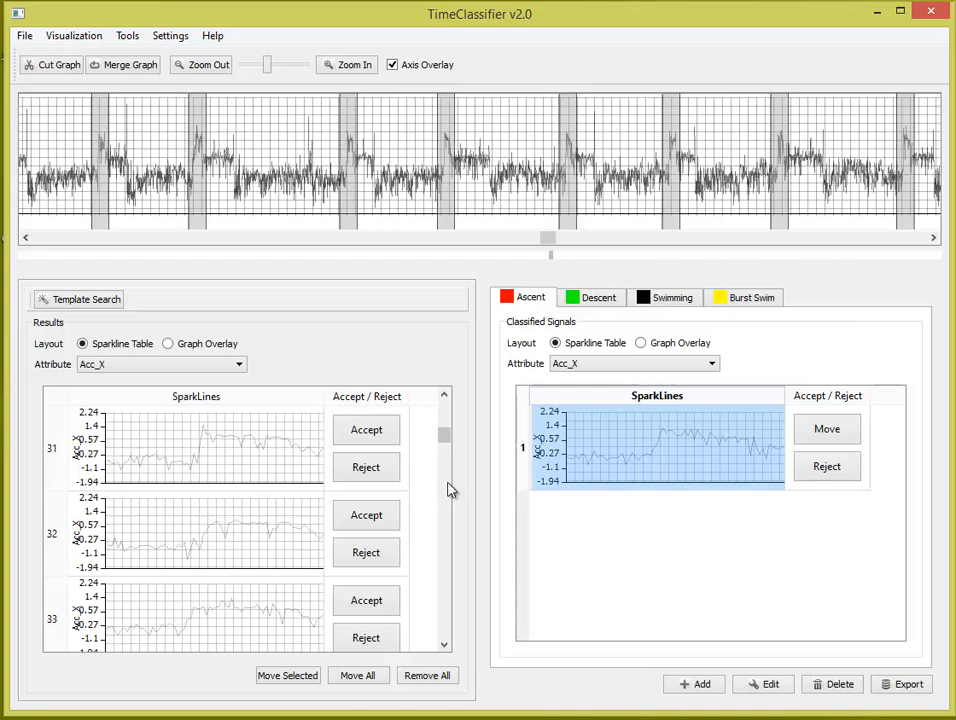
pyautogui.click(367, 431)
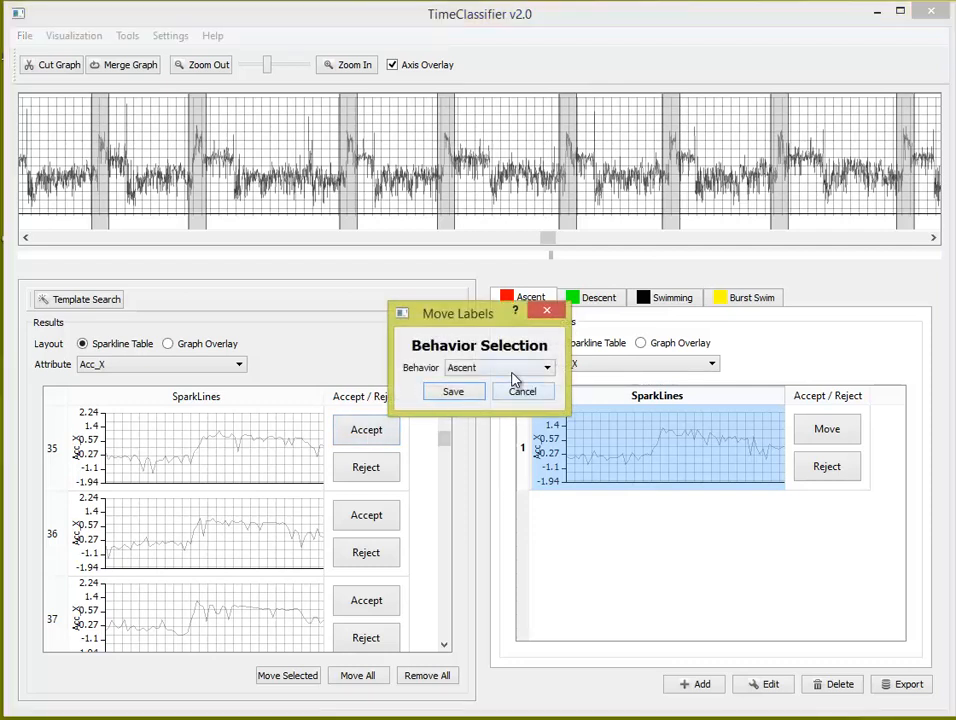
pyautogui.click(513, 376)
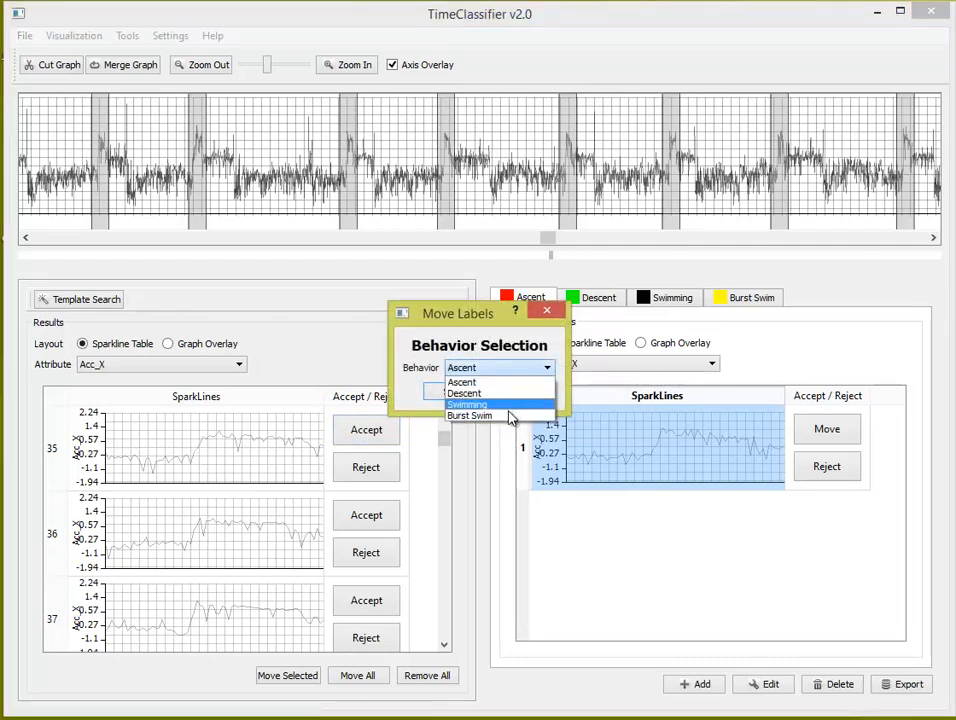
pyautogui.click(506, 384)
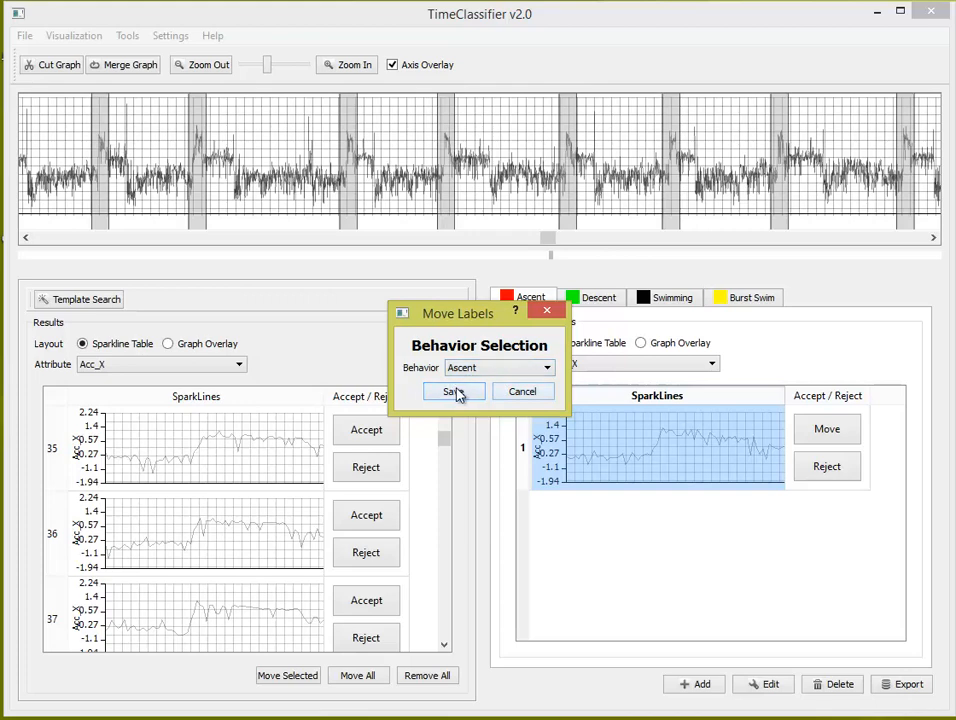
pyautogui.click(455, 392)
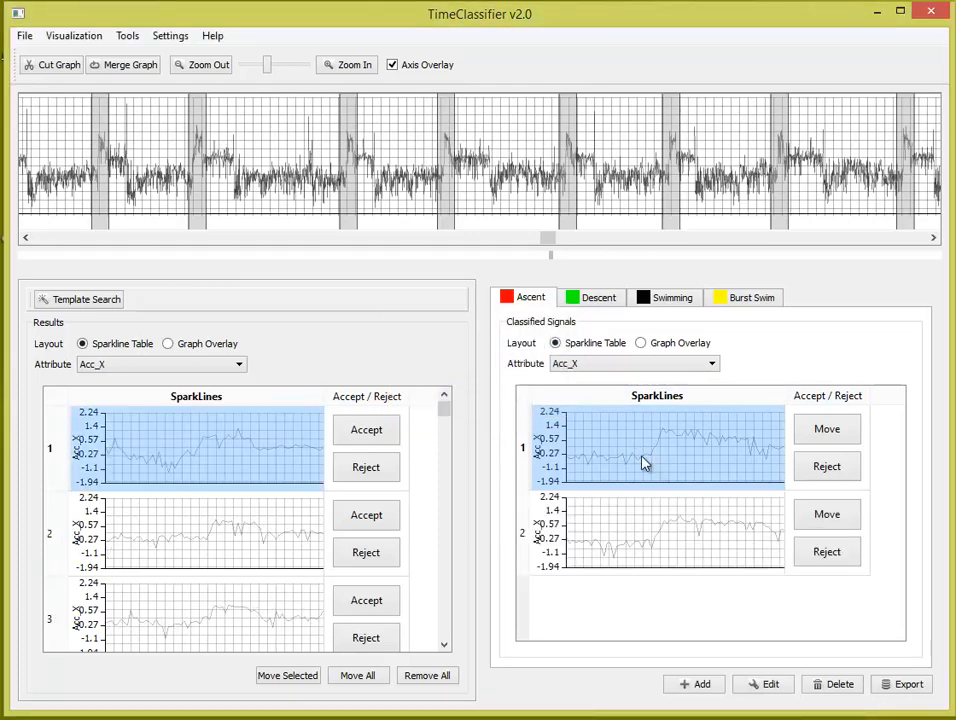
# - Compare the second match in the results with the first classified Ascent signal and reject that match
pyautogui.click(229, 530)
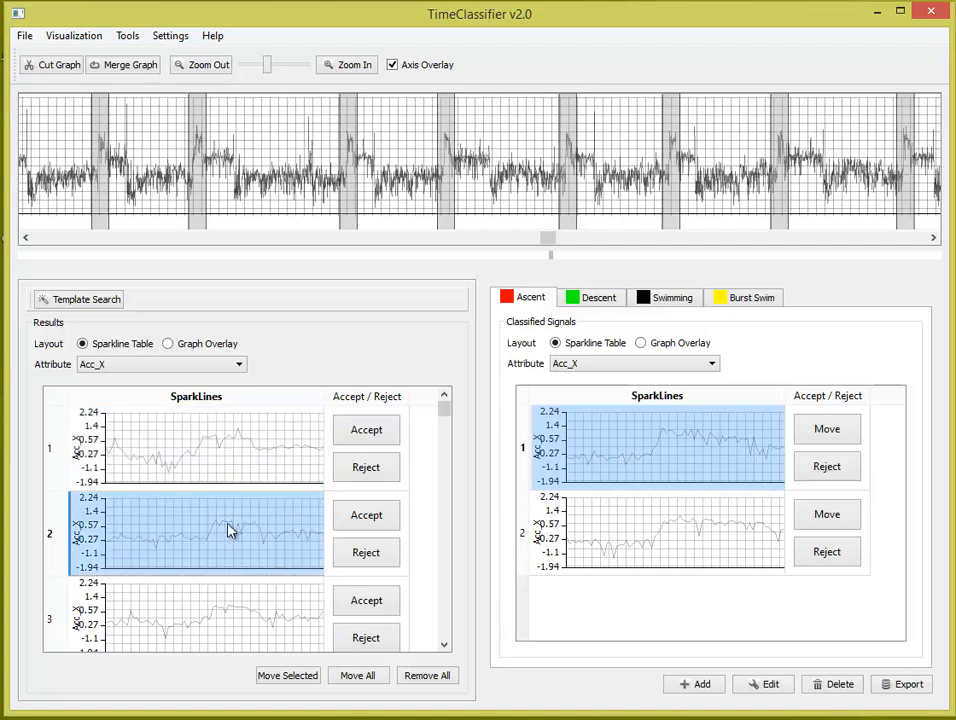
pyautogui.click(739, 473)
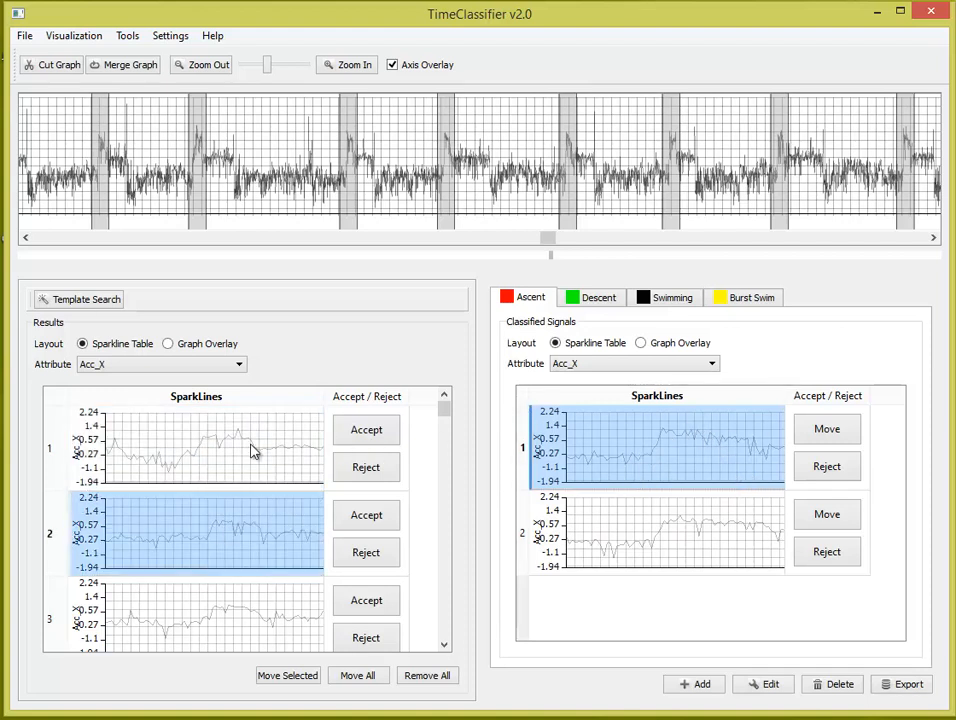
pyautogui.click(243, 478)
pyautogui.click(262, 536)
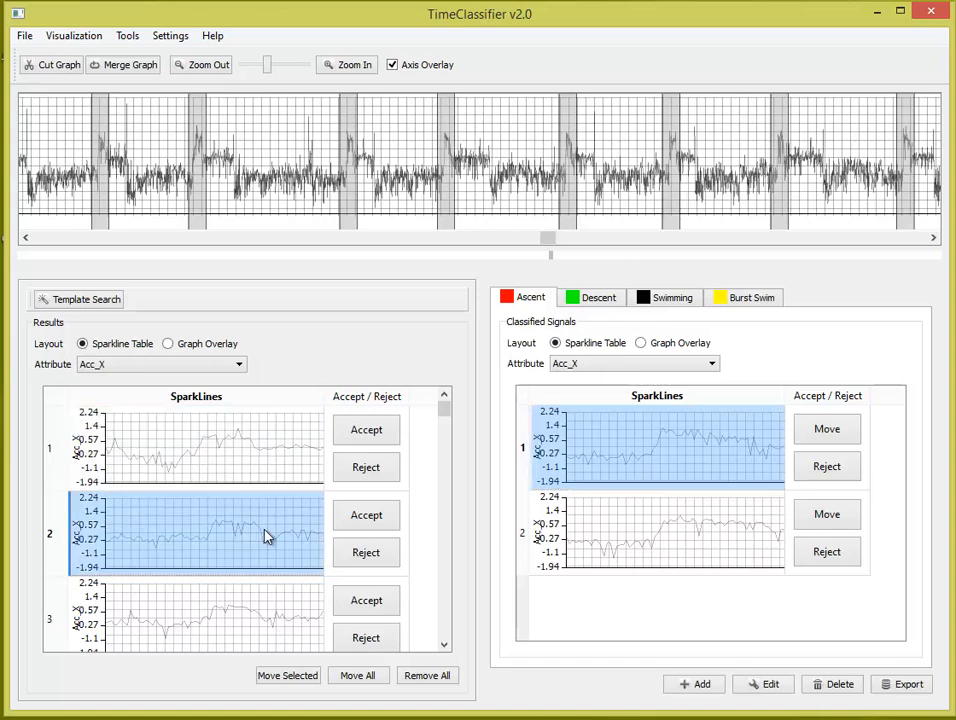
pyautogui.click(370, 563)
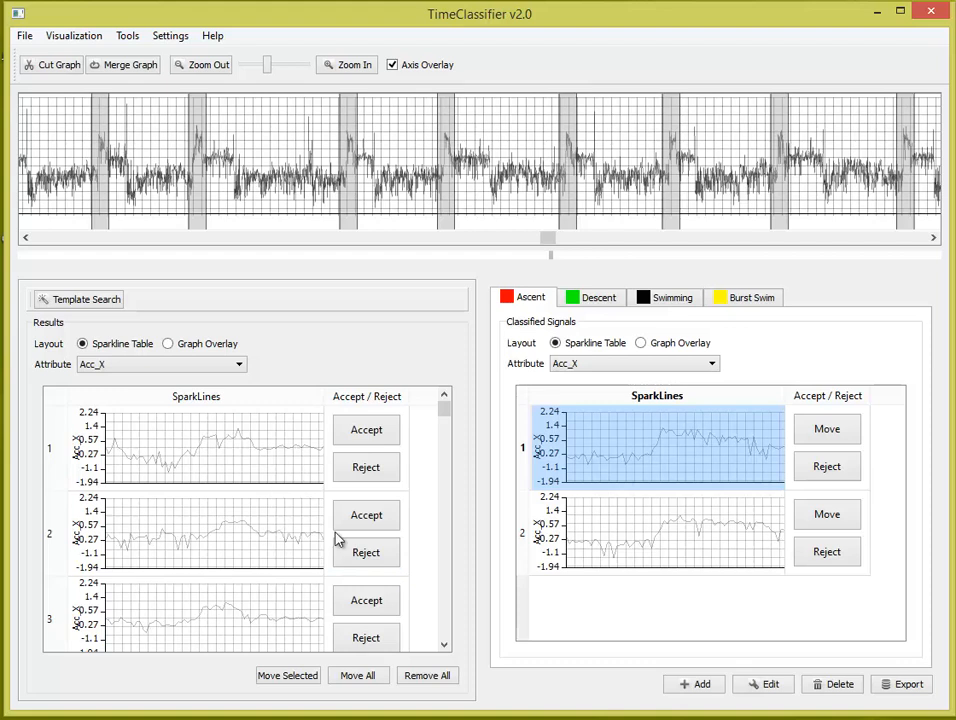
pyautogui.click(371, 466)
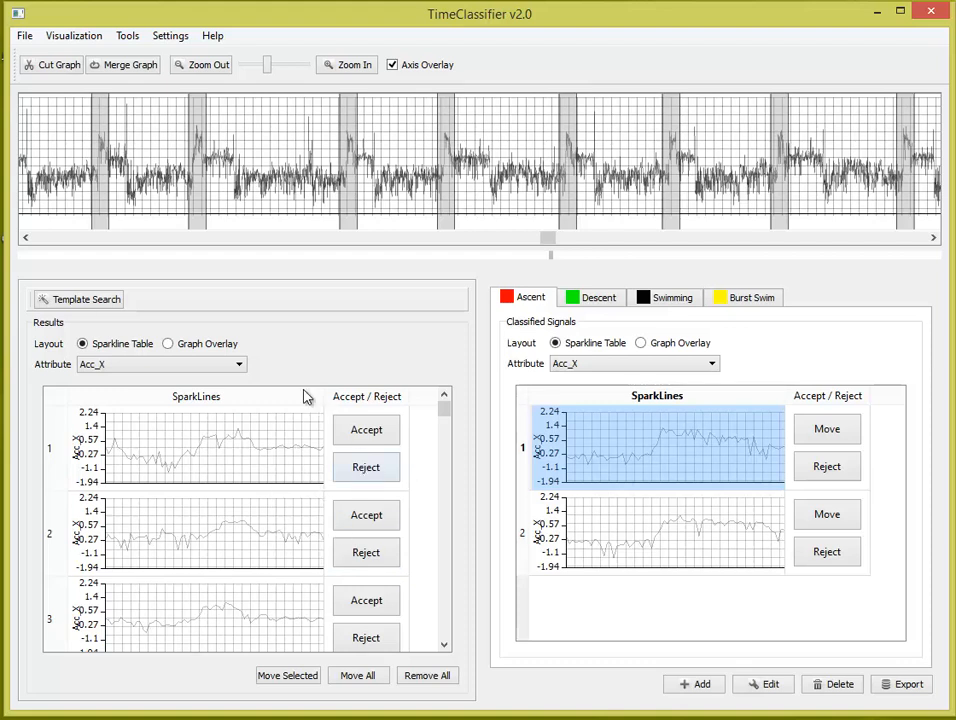
# - Show the results as a Graph Overlay and reject the outlier that dips lowest just after the steep rise
pyautogui.click(200, 345)
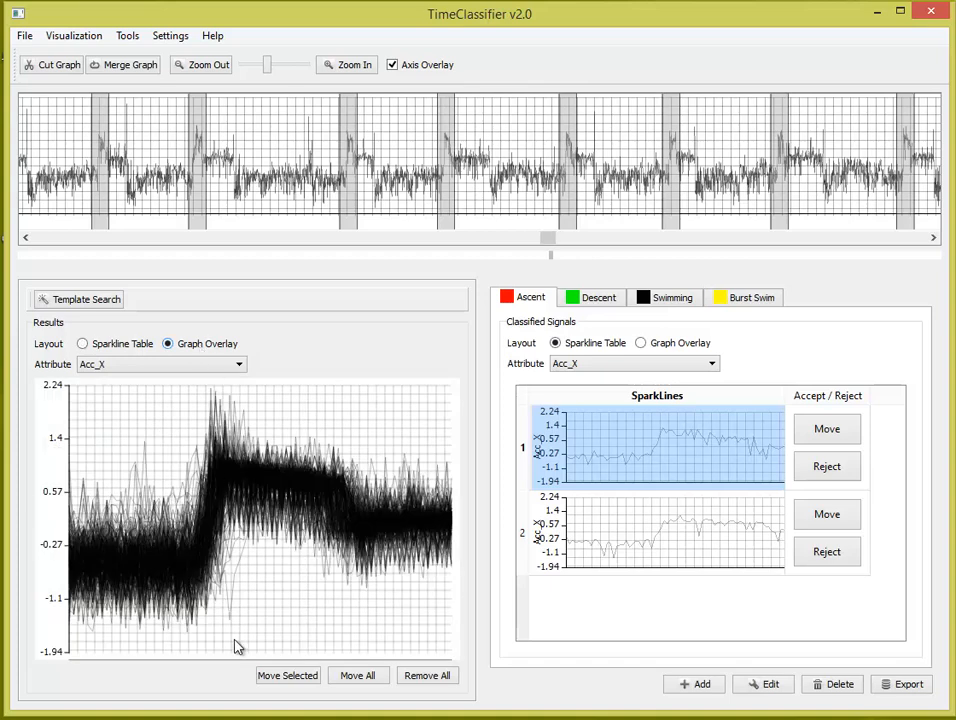
pyautogui.moveTo(221, 605); pyautogui.dragTo(255, 640)
pyautogui.press('Delete')
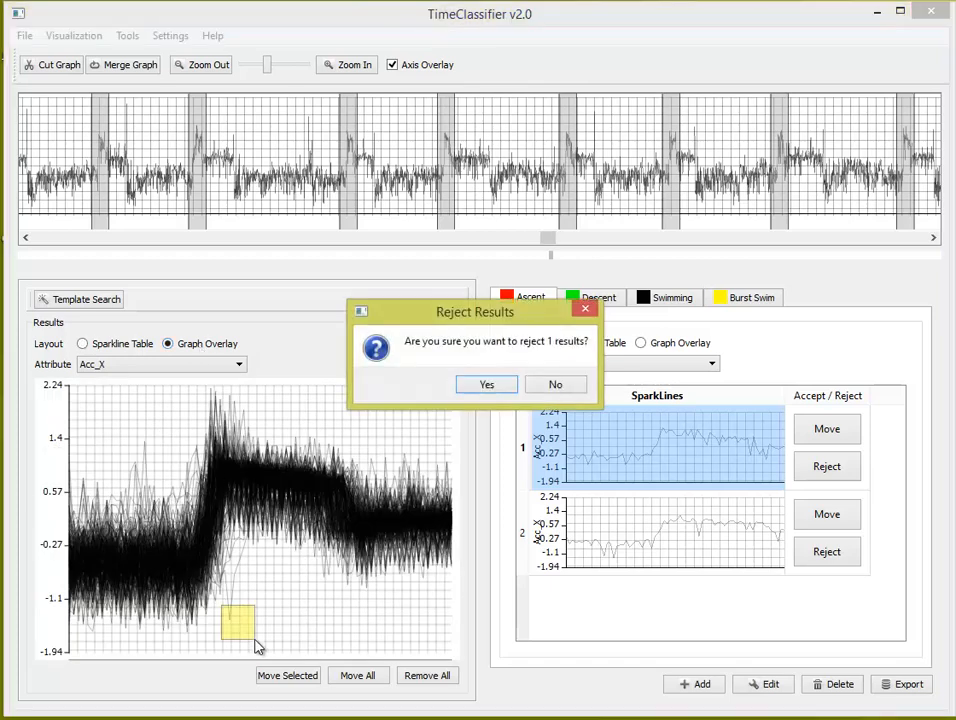
pyautogui.click(487, 386)
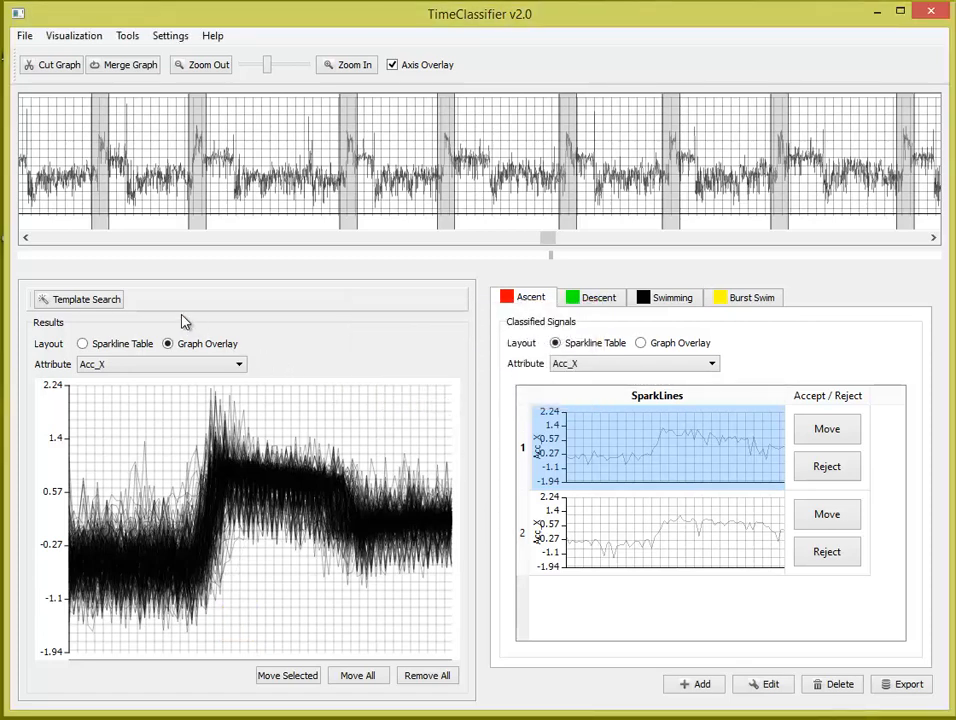
# - Return the results to the Sparkline Table layout, review the remaining matches and move them all to the Ascent behaviour
pyautogui.click(96, 345)
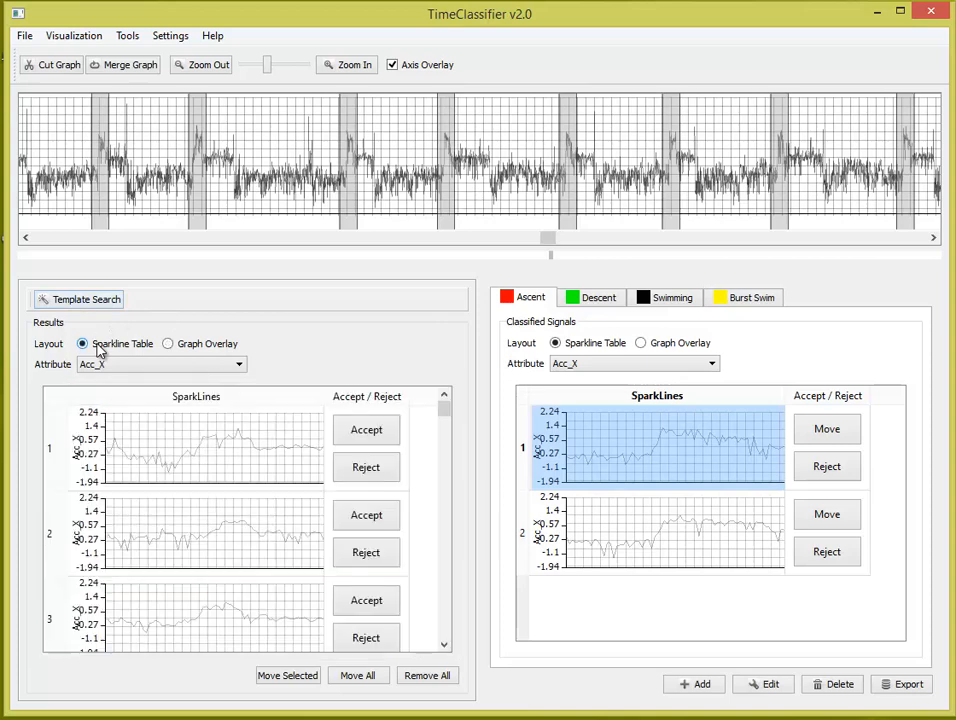
pyautogui.scroll(-2, 445, 415)
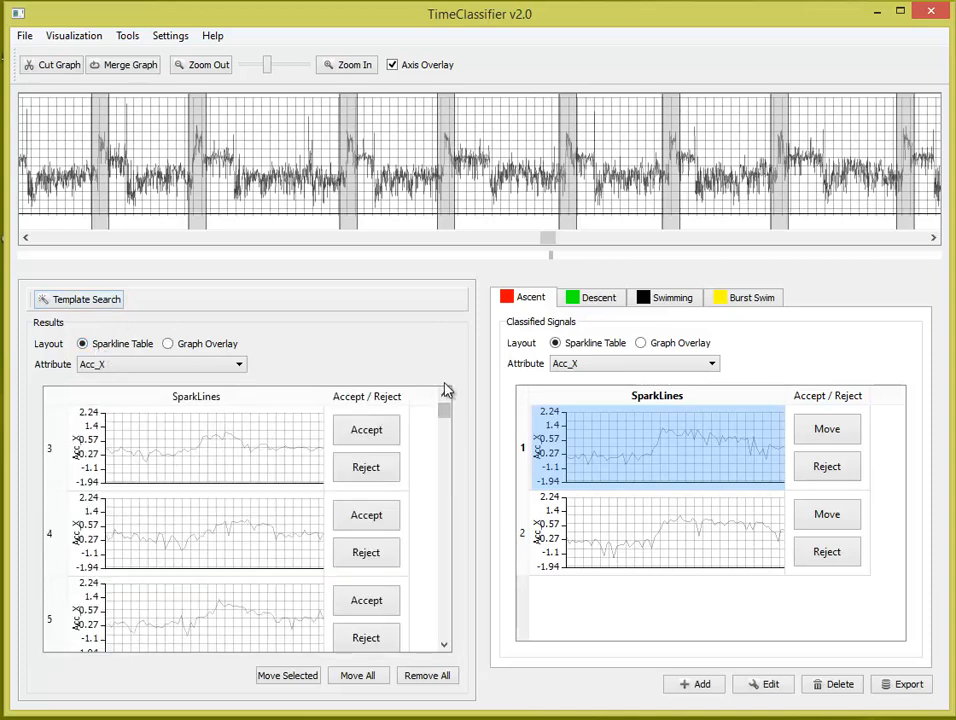
pyautogui.moveTo(445, 415); pyautogui.dragTo(450, 525)
pyautogui.click(378, 679)
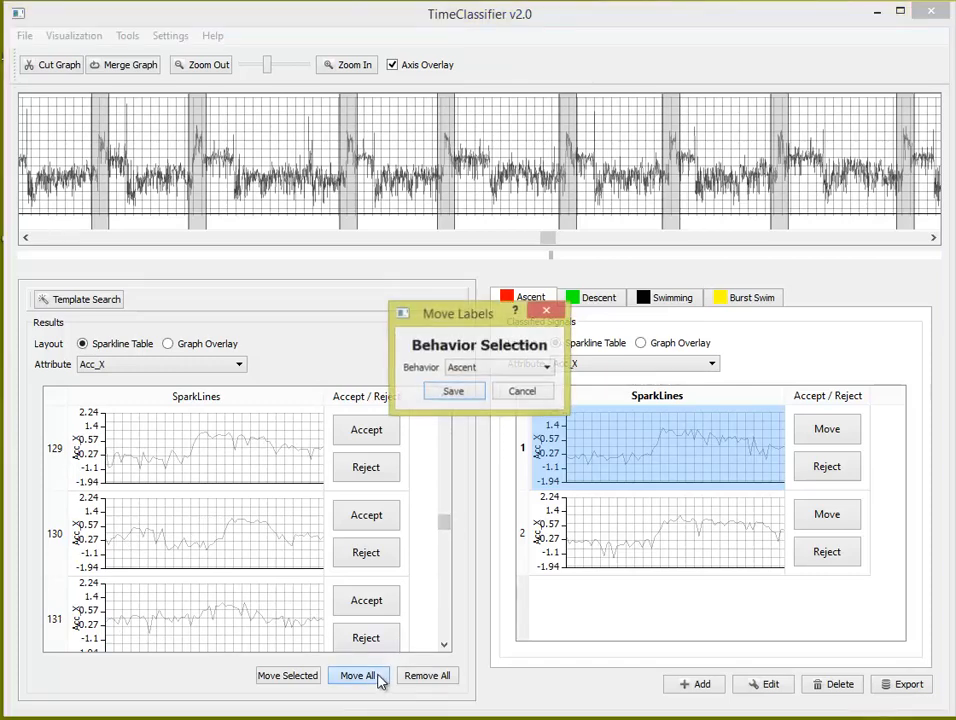
pyautogui.click(461, 396)
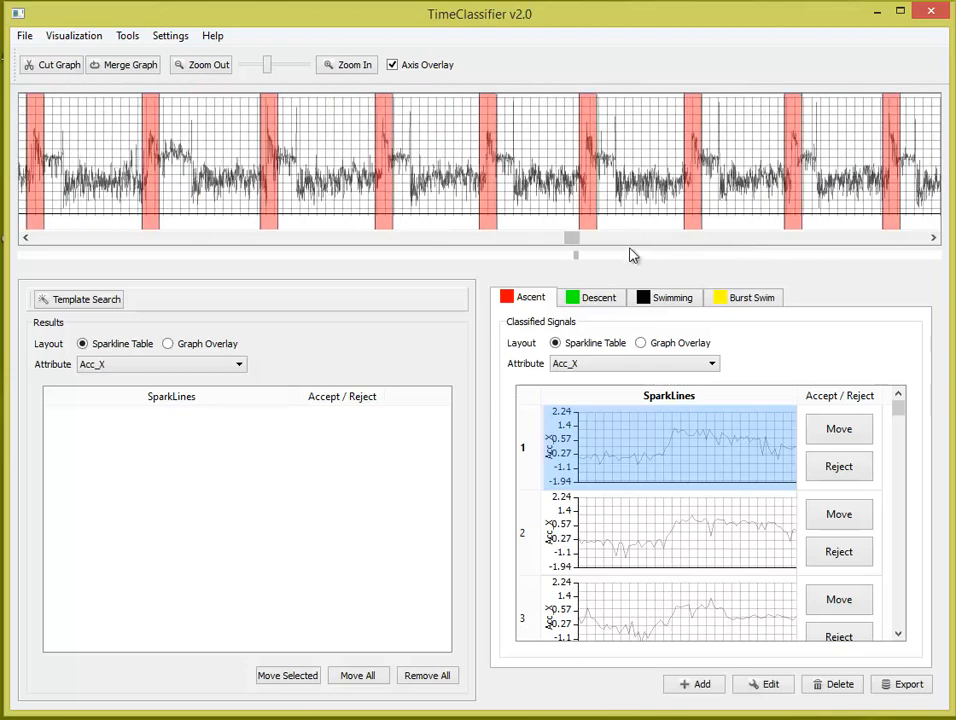
# - Manually select the missed ascent segment just after the last highlighted match in the earlier part of the series and assign it to Ascent
pyautogui.click(543, 239)
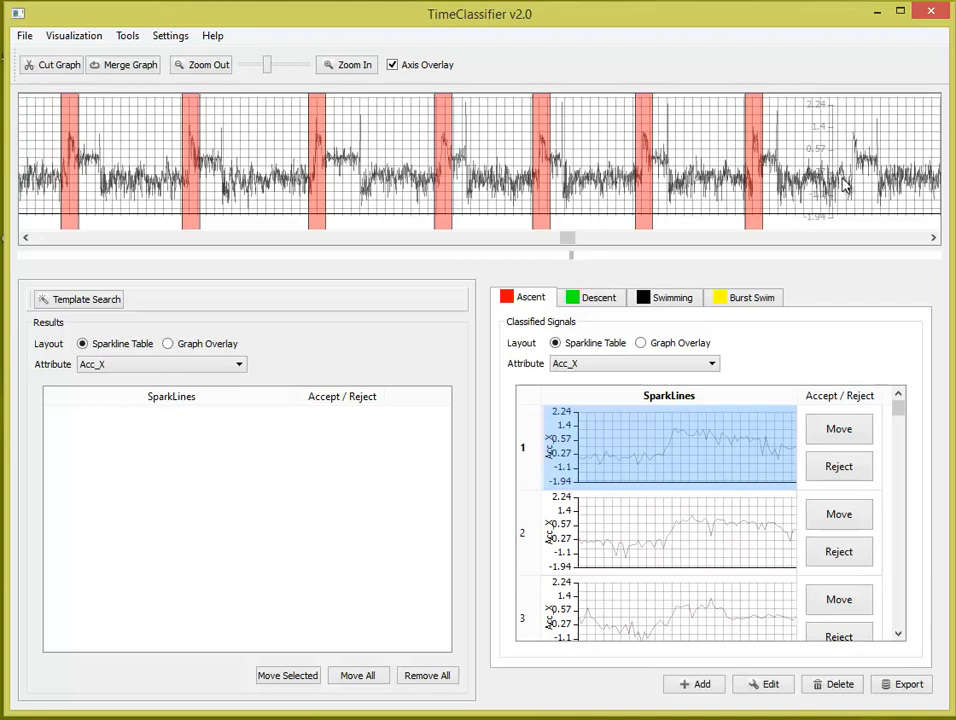
pyautogui.moveTo(841, 184); pyautogui.dragTo(870, 193)
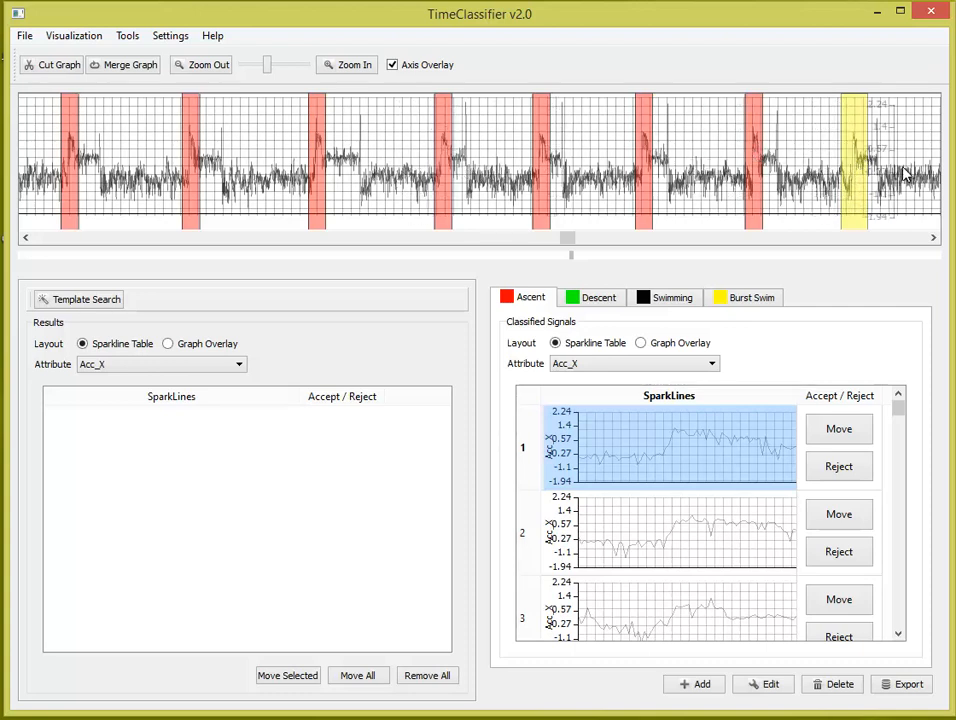
pyautogui.click(851, 167)
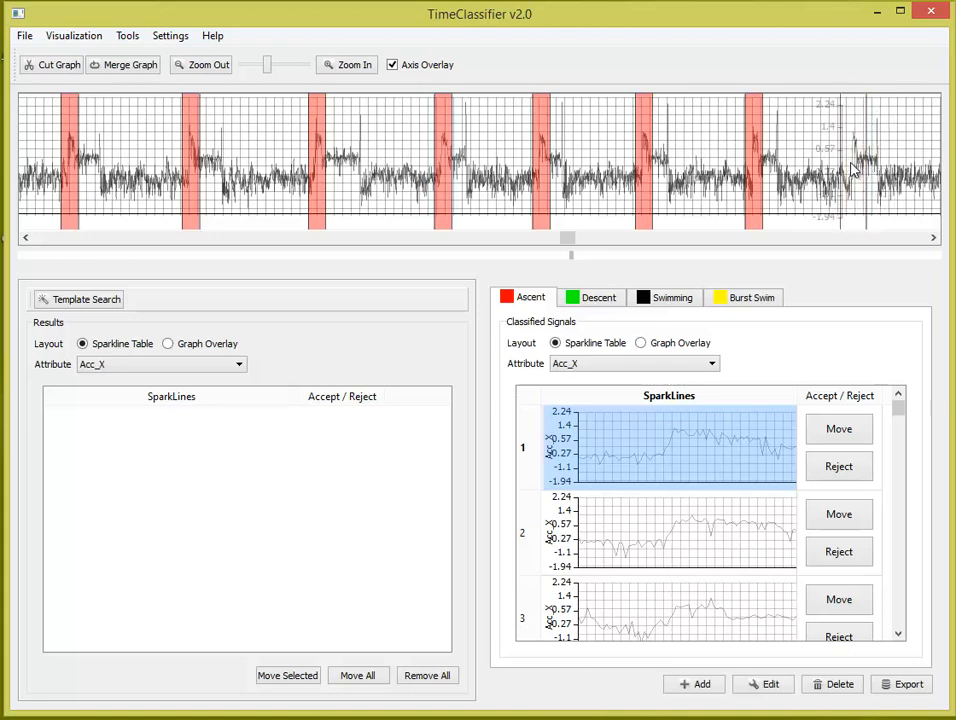
pyautogui.moveTo(851, 167); pyautogui.dragTo(751, 474)
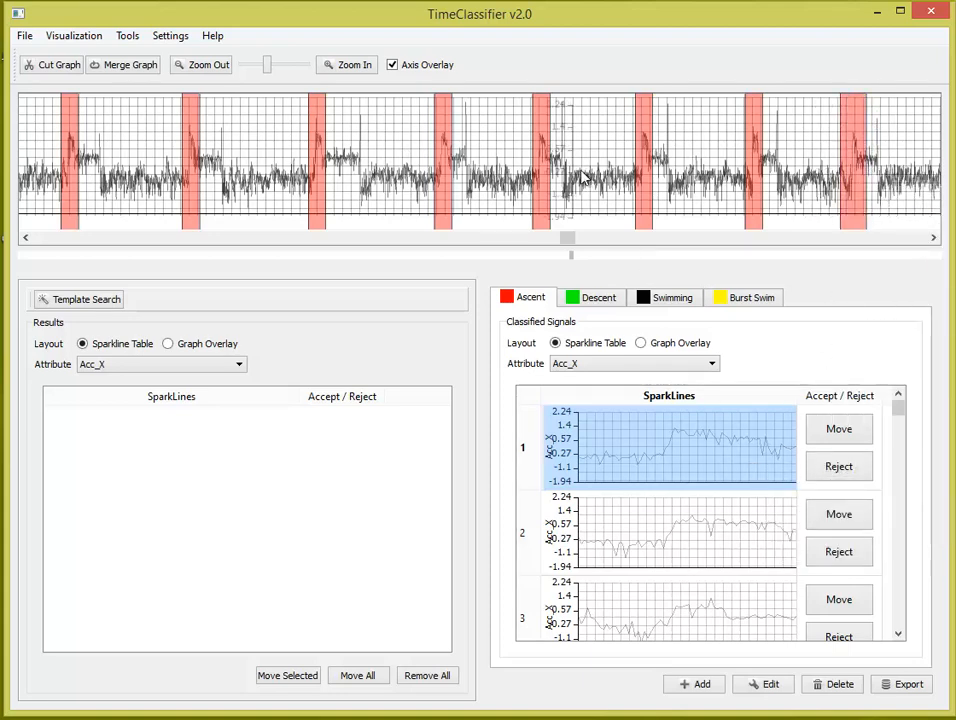
# - Find the unlabelled ascent peak in the gap between highlighted matches further along the series and assign that segment to the Ascent behaviour
pyautogui.moveTo(570, 248); pyautogui.dragTo(587, 242)
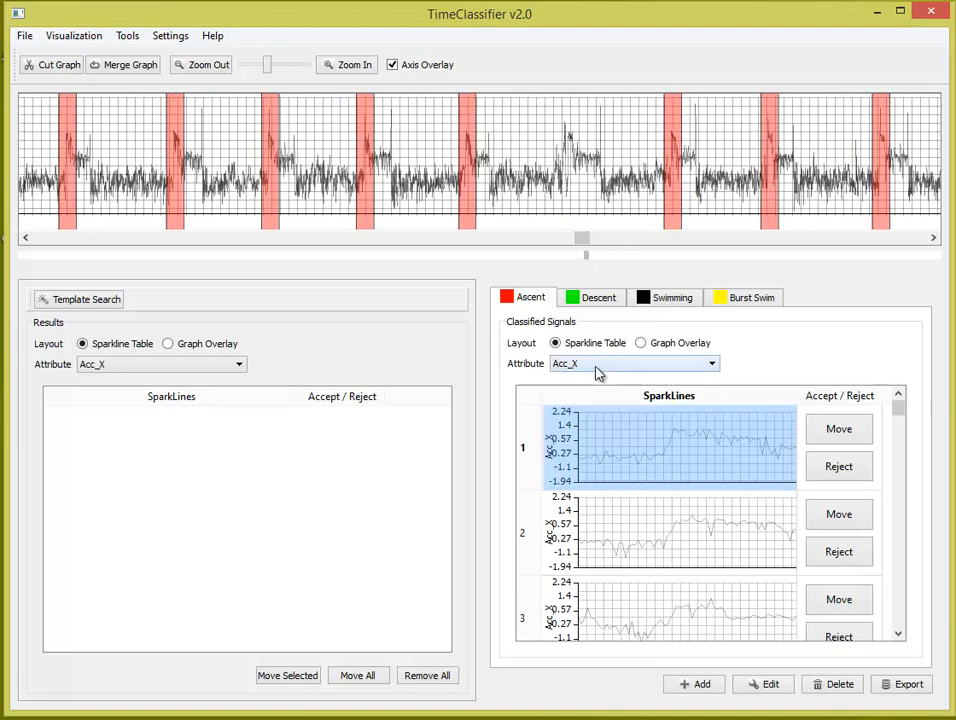
pyautogui.moveTo(581, 242); pyautogui.dragTo(597, 241)
pyautogui.moveTo(537, 185); pyautogui.dragTo(561, 250)
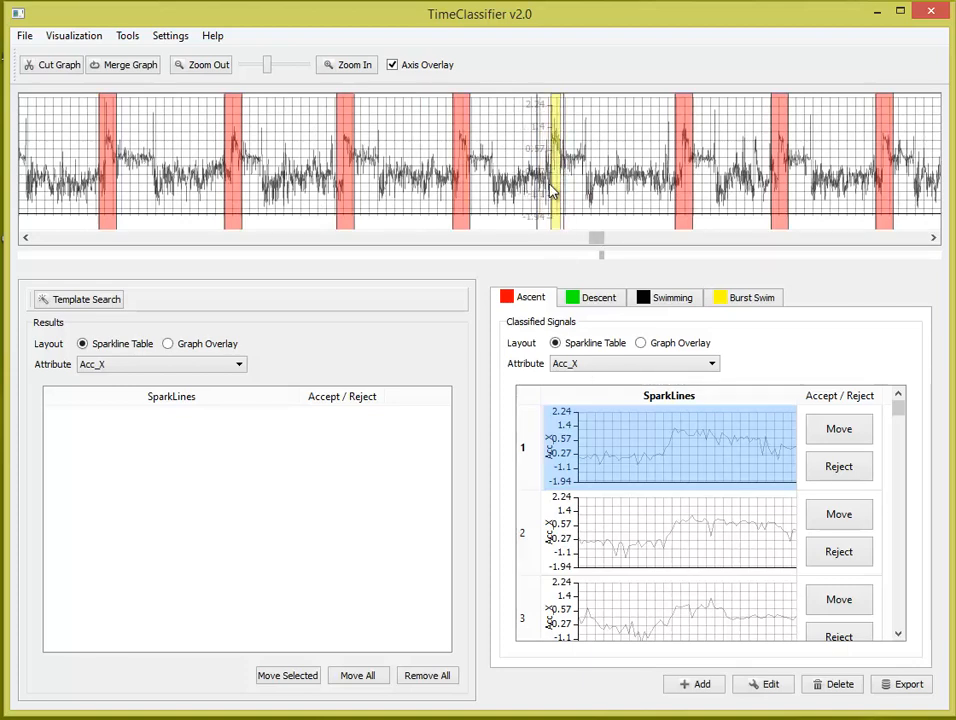
pyautogui.moveTo(546, 192); pyautogui.dragTo(530, 298)
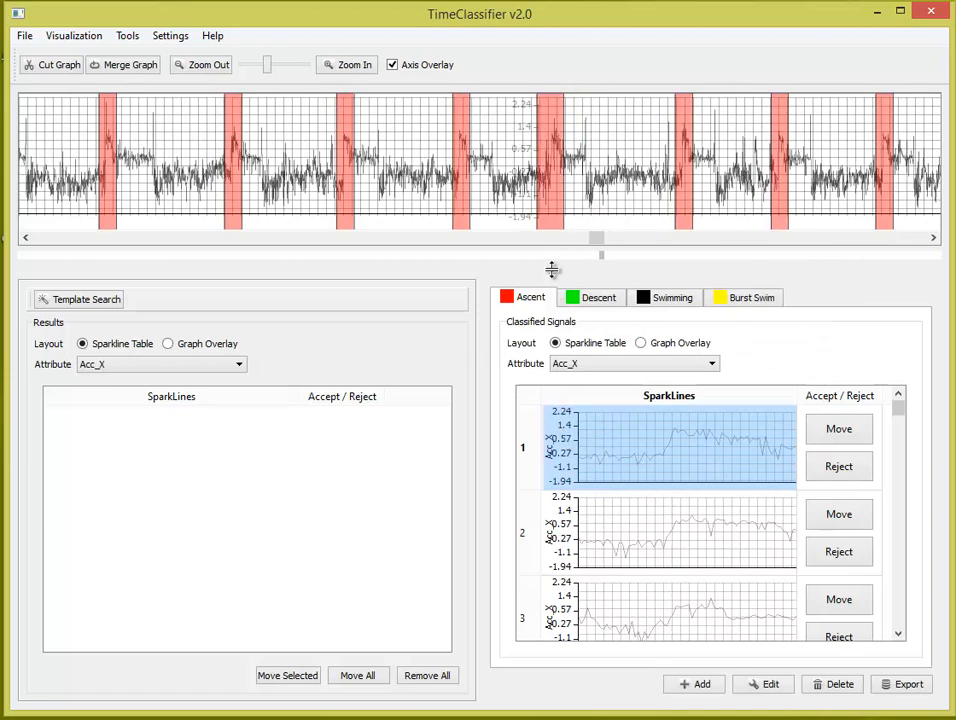
pyautogui.moveTo(598, 243); pyautogui.dragTo(602, 243)
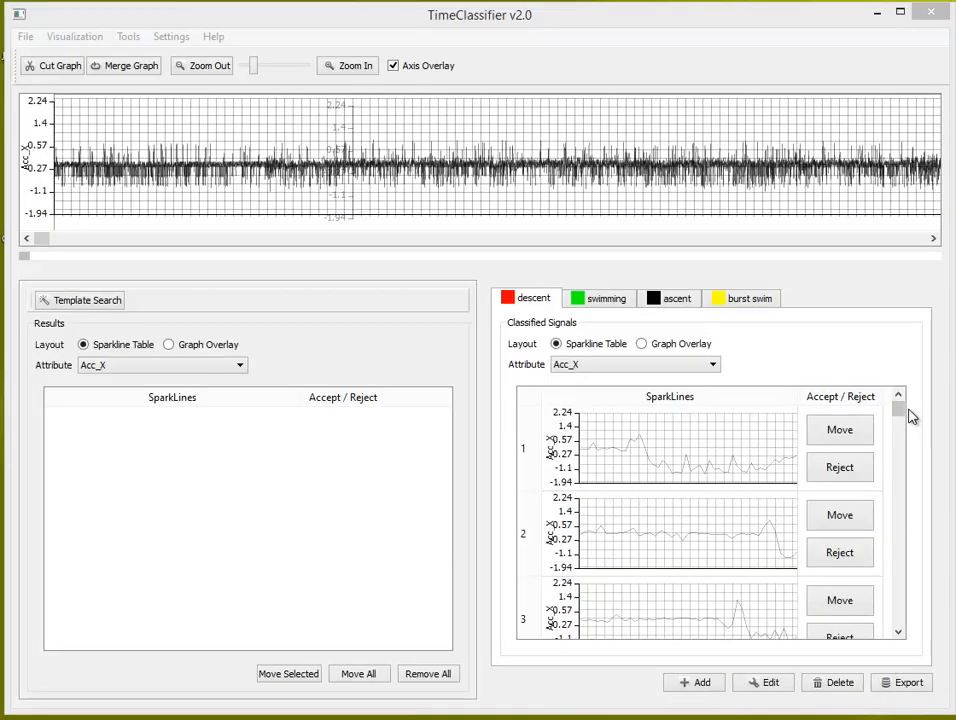
# - Review the classified signals of the descent, swimming, ascent and burst swim behaviours and look through the labelled time series
pyautogui.moveTo(907, 412); pyautogui.dragTo(896, 390)
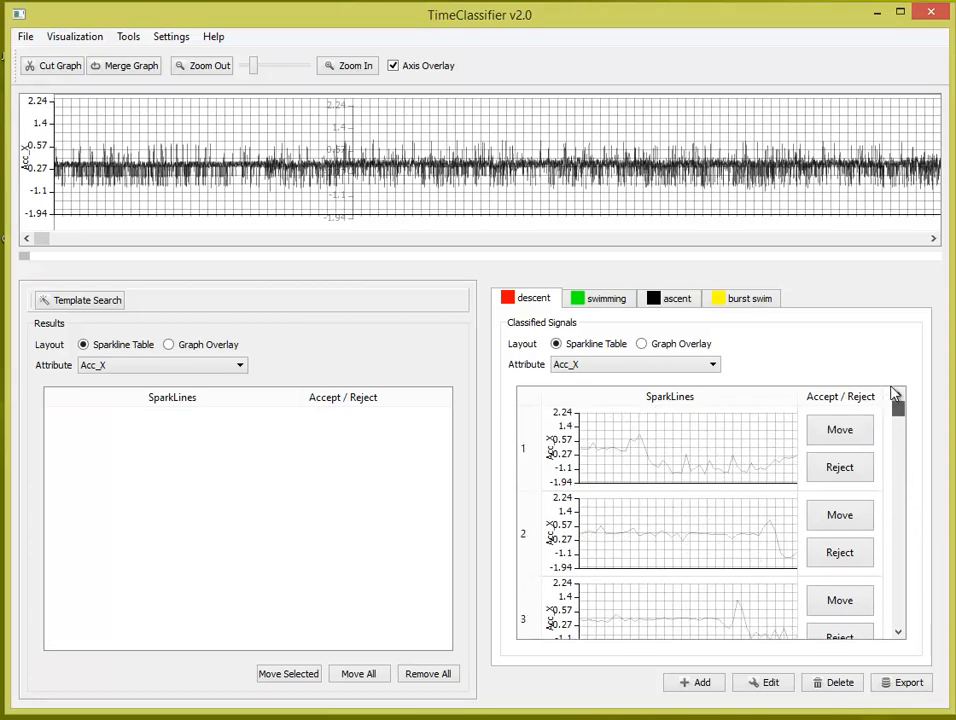
pyautogui.click(625, 302)
pyautogui.click(655, 300)
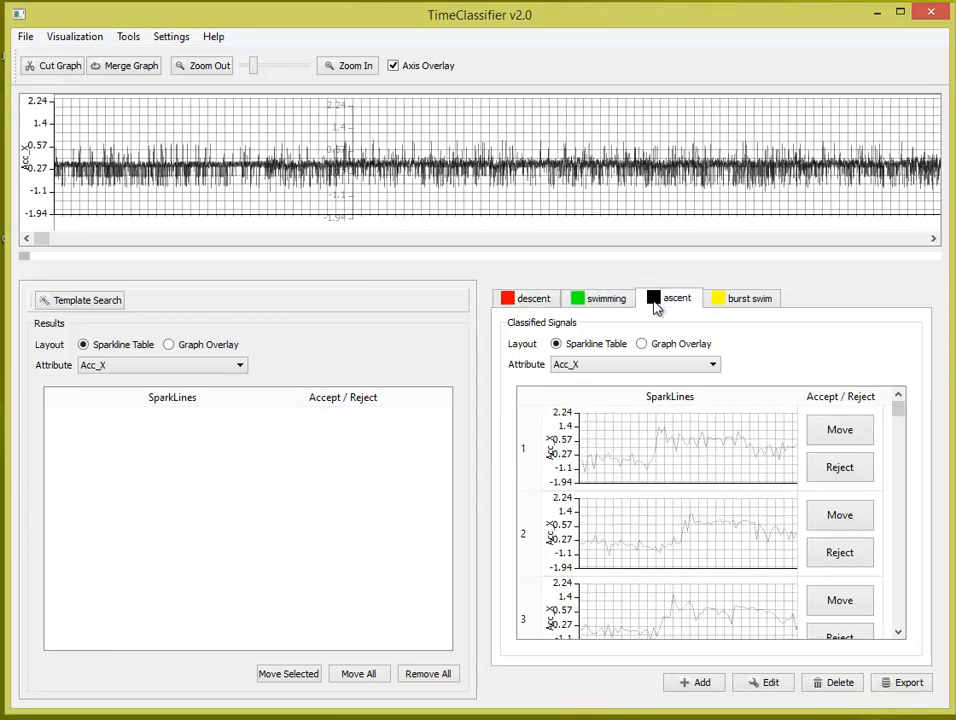
pyautogui.click(716, 303)
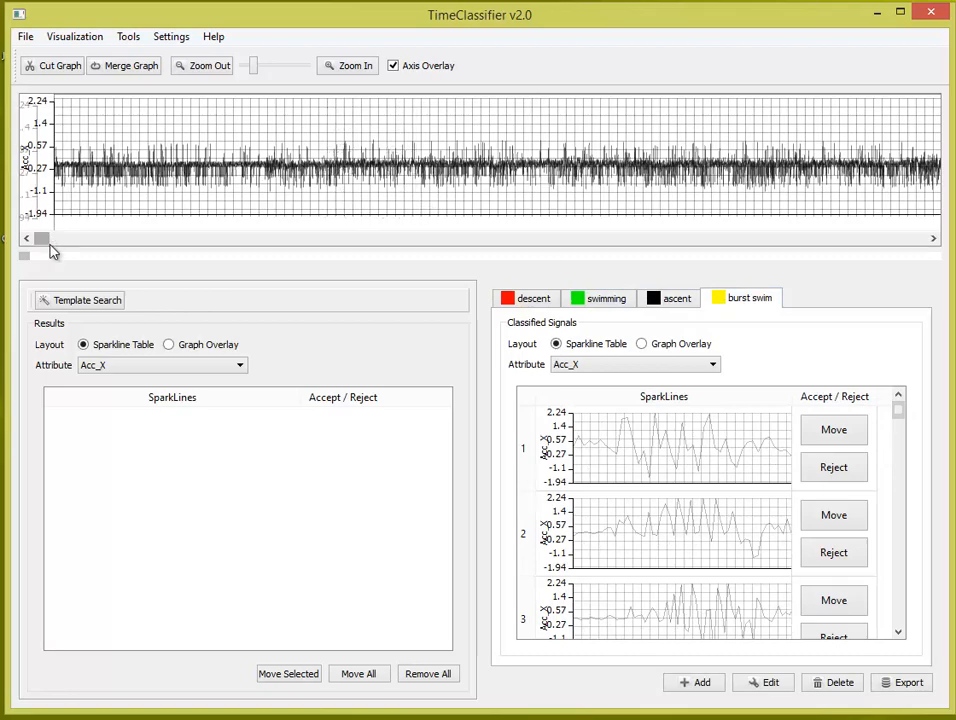
pyautogui.moveTo(42, 239); pyautogui.dragTo(674, 243)
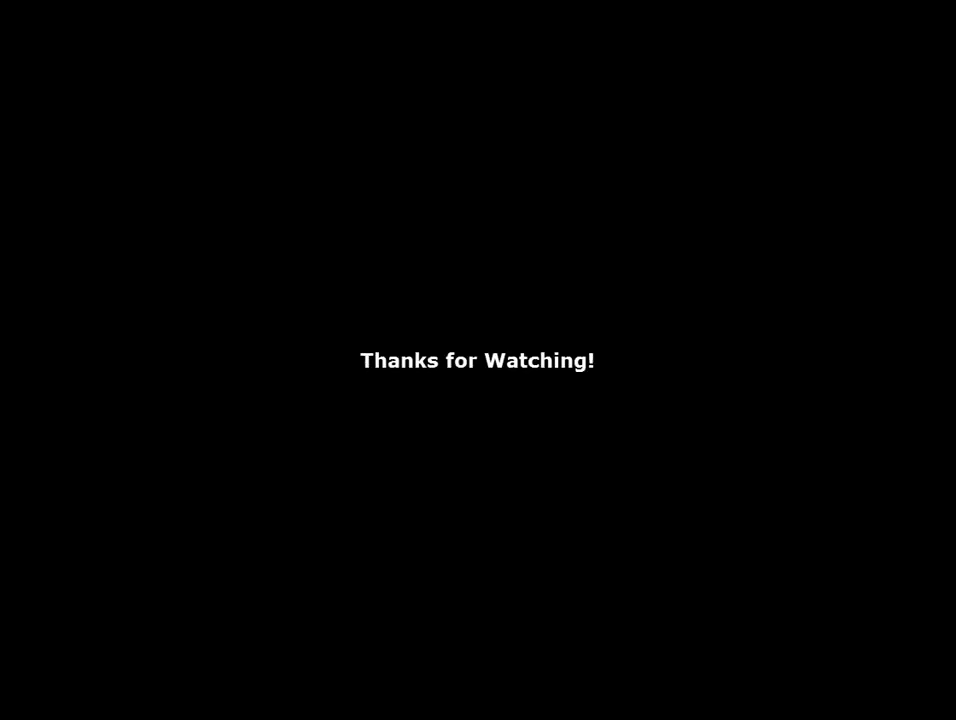